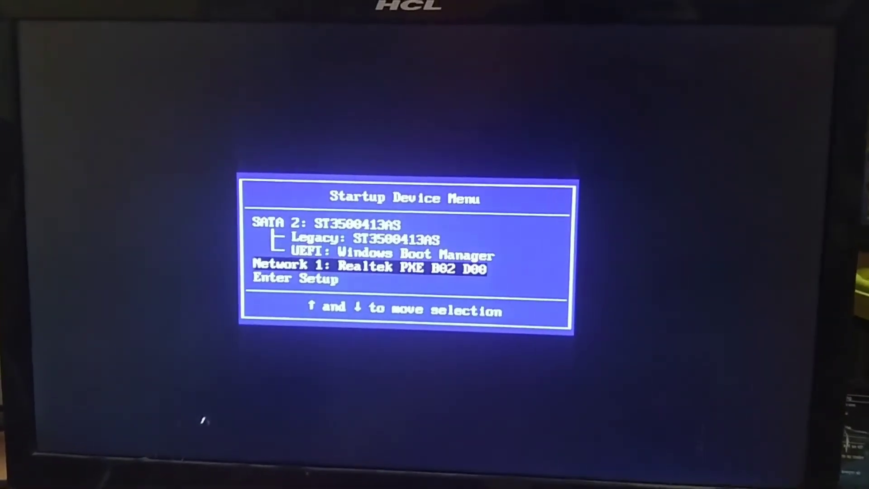
# - Highlight the Enter Setup option in the Lenovo Startup Device Menu
pyautogui.press('Down')
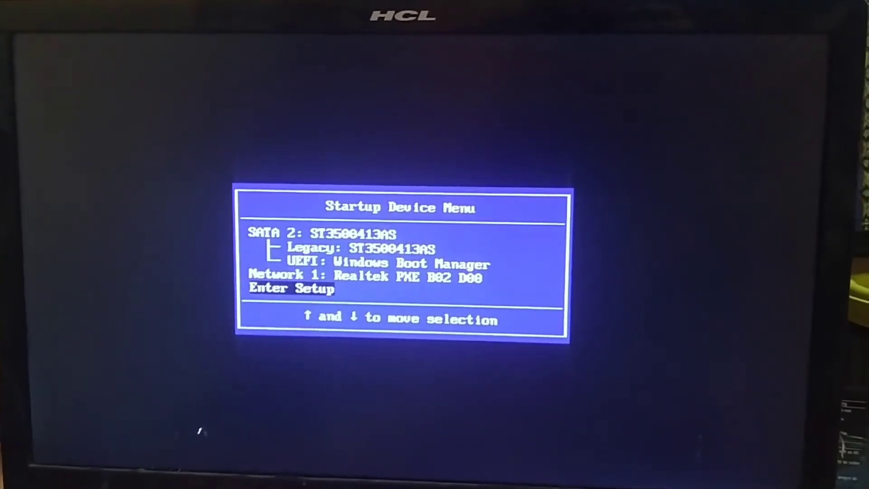
# - Enter BIOS setup and confirm Intel Virtualization Technology is Enabled under Advanced > CPU Setup
pyautogui.press('Return')
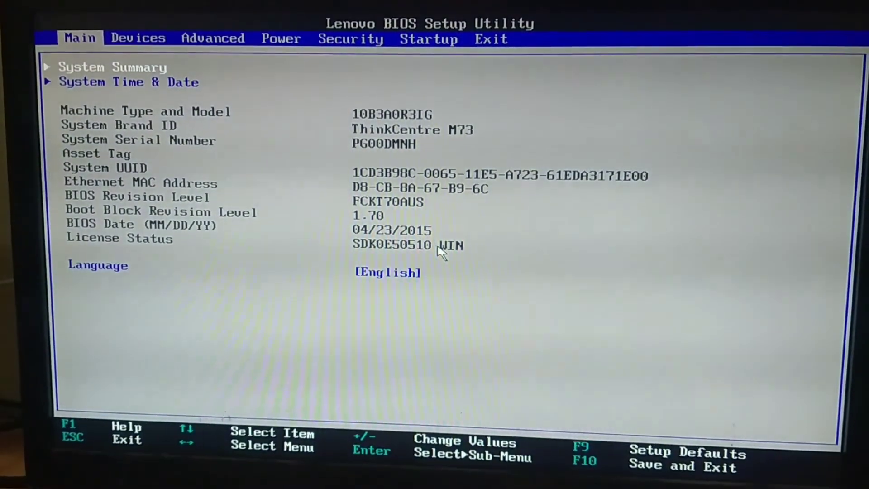
pyautogui.press('Right')
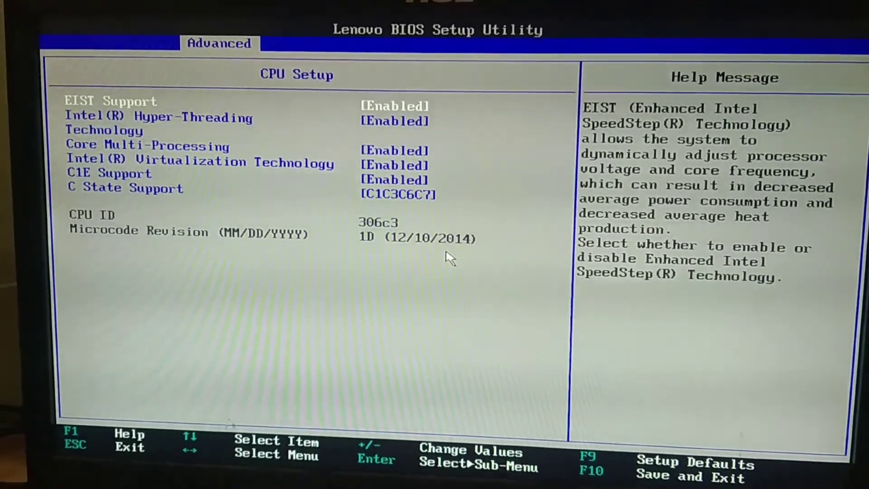
pyautogui.press('Down')
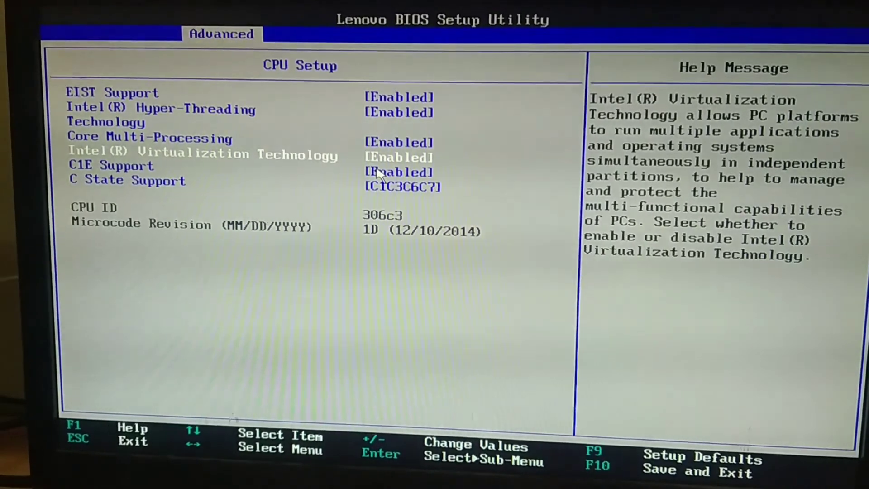
pyautogui.press('Return')
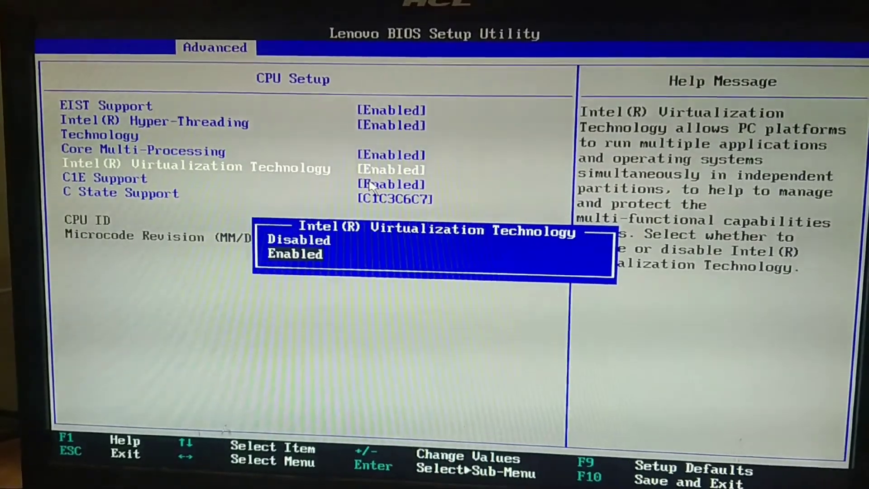
pyautogui.press('Return')
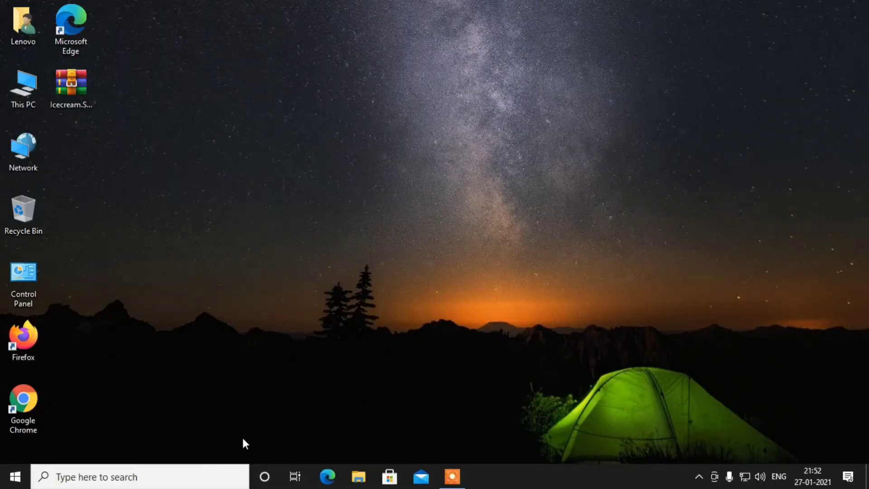
# - Launch Control Panel from a Windows search for 'contr'
pyautogui.click(88, 475)
pyautogui.write('contr')
pyautogui.press('Return')
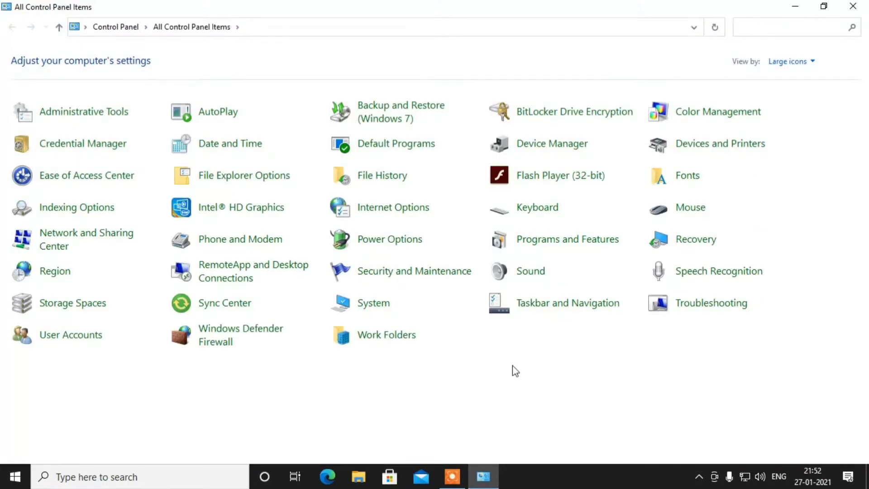
# - Enable Hyper-V in Windows Features and apply the change without restarting
pyautogui.click(558, 240)
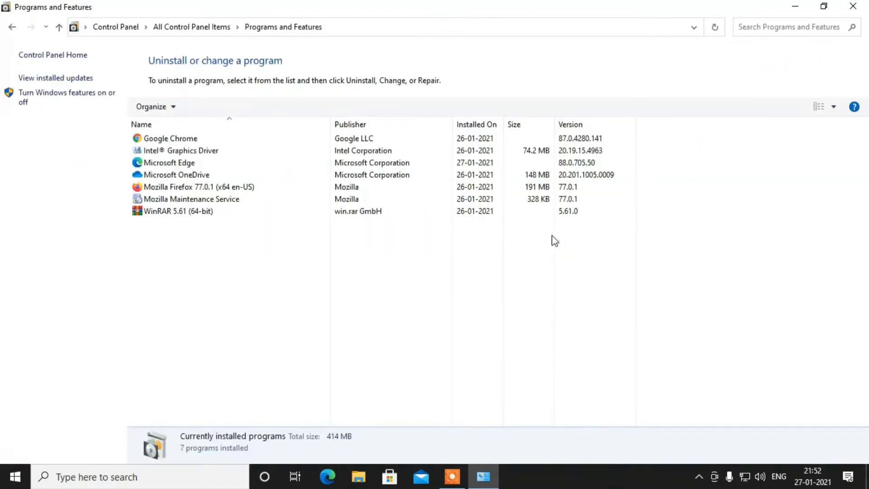
pyautogui.click(32, 103)
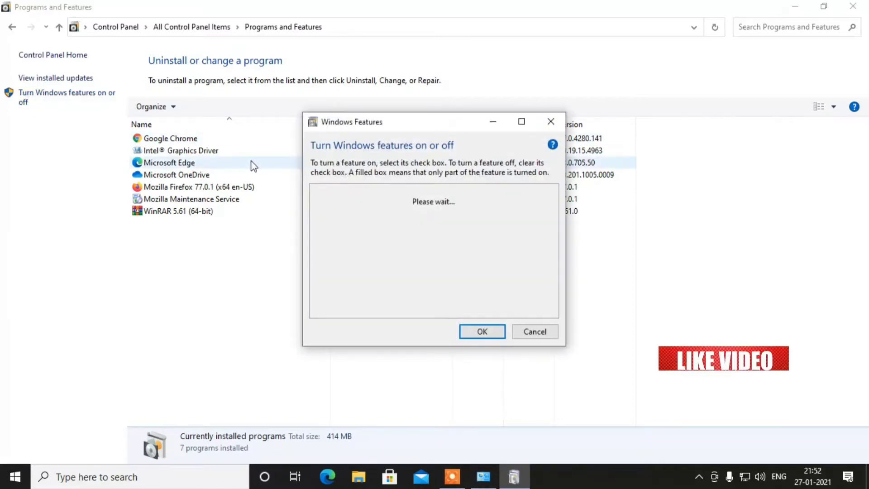
pyautogui.click(521, 121)
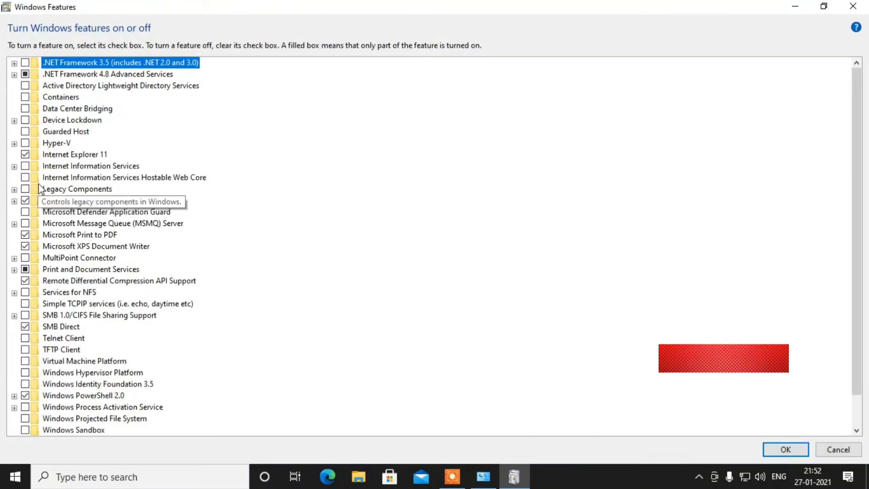
pyautogui.click(25, 143)
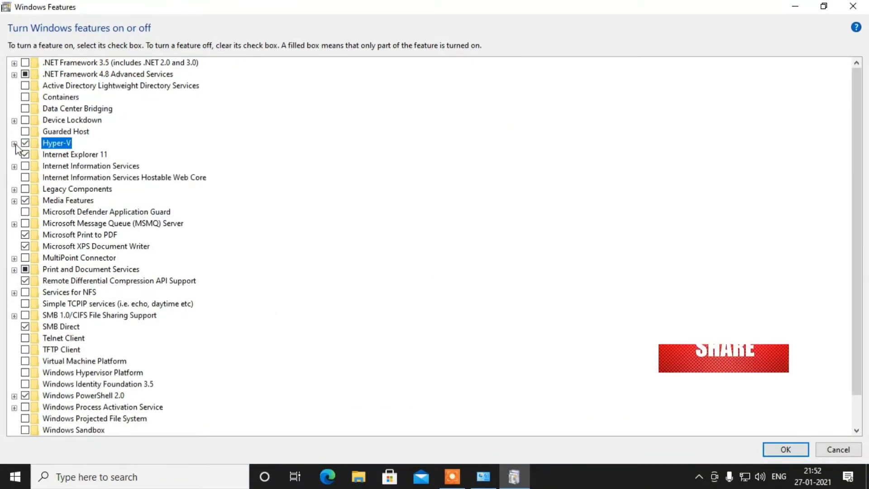
pyautogui.click(14, 143)
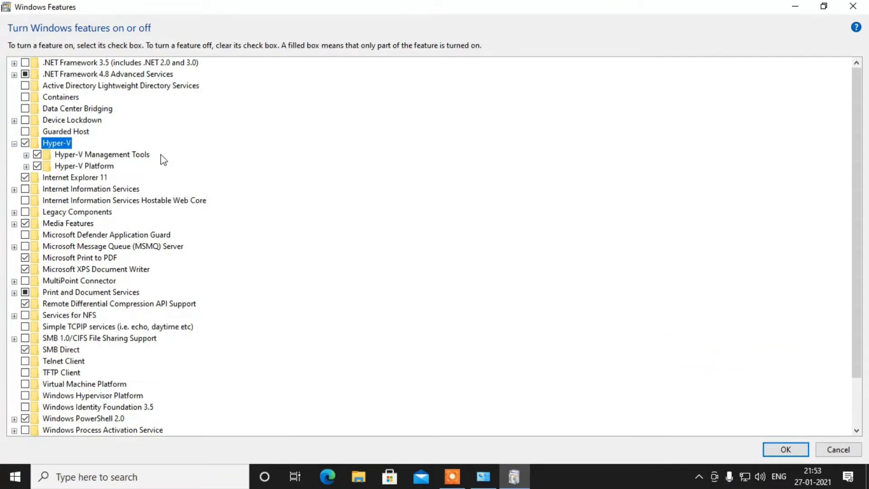
pyautogui.click(775, 449)
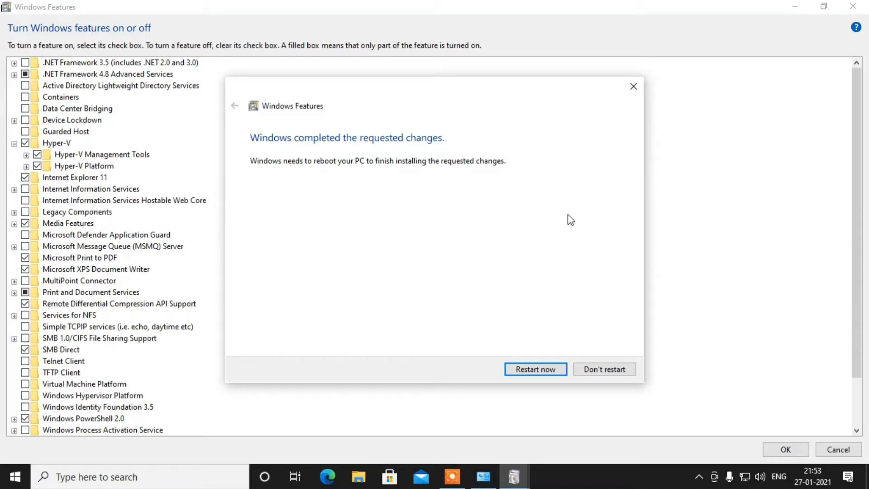
pyautogui.click(605, 369)
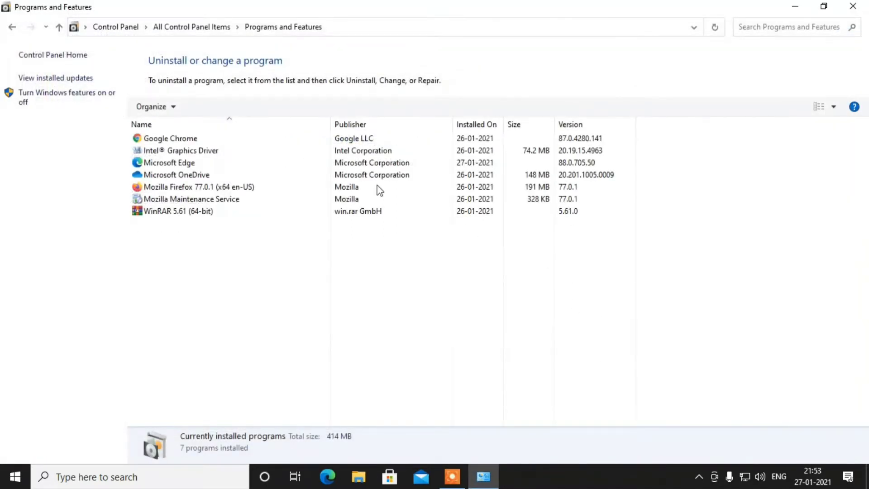
# - Close Programs and Features and refresh the desktop
pyautogui.click(852, 6)
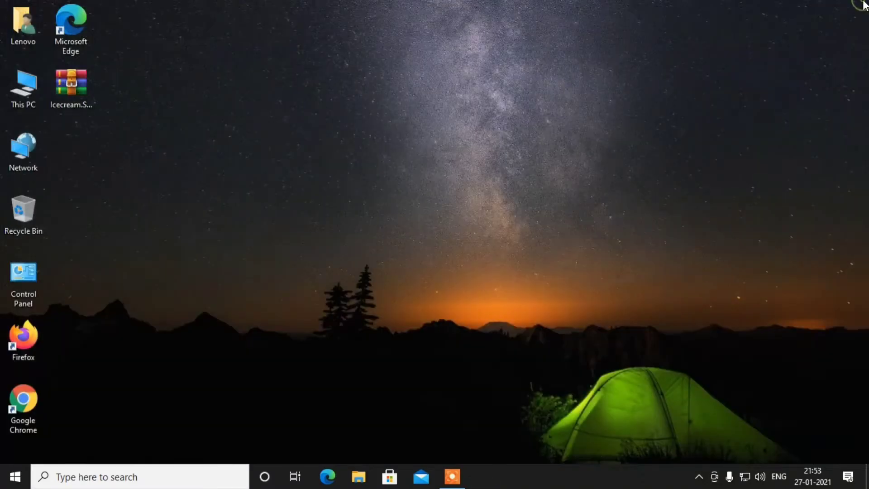
pyautogui.rightClick(333, 167)
pyautogui.click(363, 203)
pyautogui.rightClick(270, 121)
pyautogui.click(295, 161)
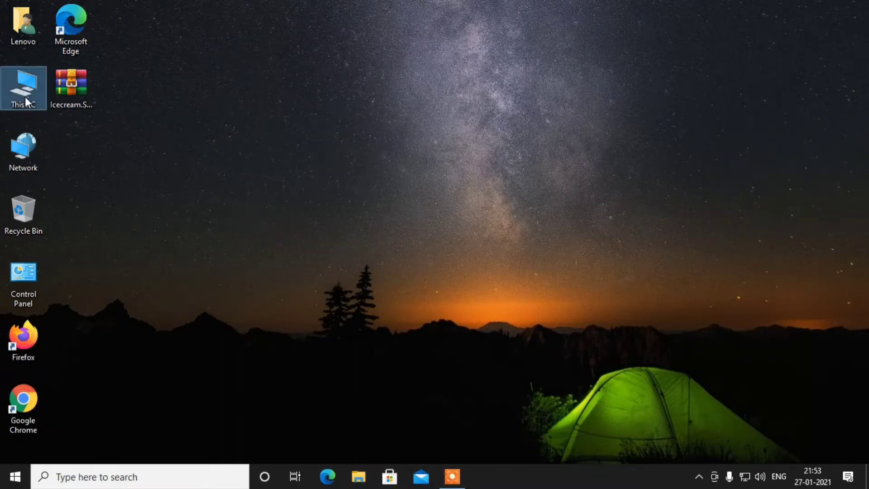
# - Check Documents for the FlashEmu folder and archive, then close File Explorer and refresh
pyautogui.press('super+e')
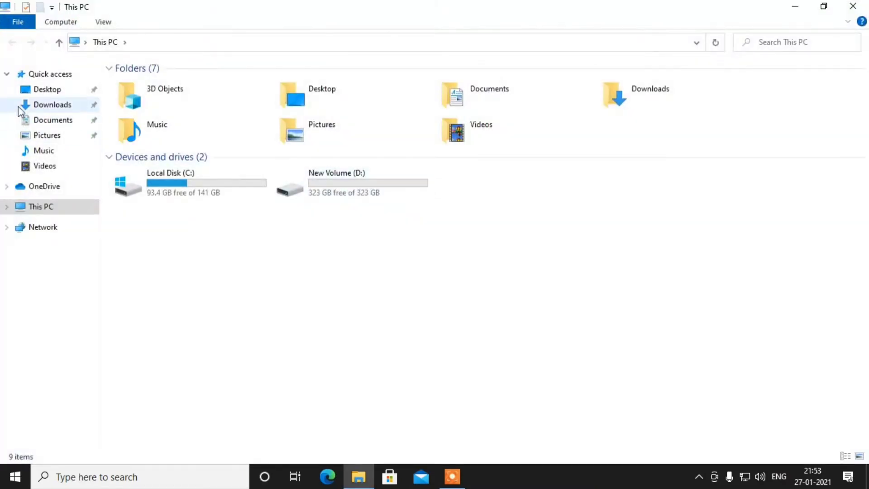
pyautogui.click(53, 119)
pyautogui.doubleClick(168, 98)
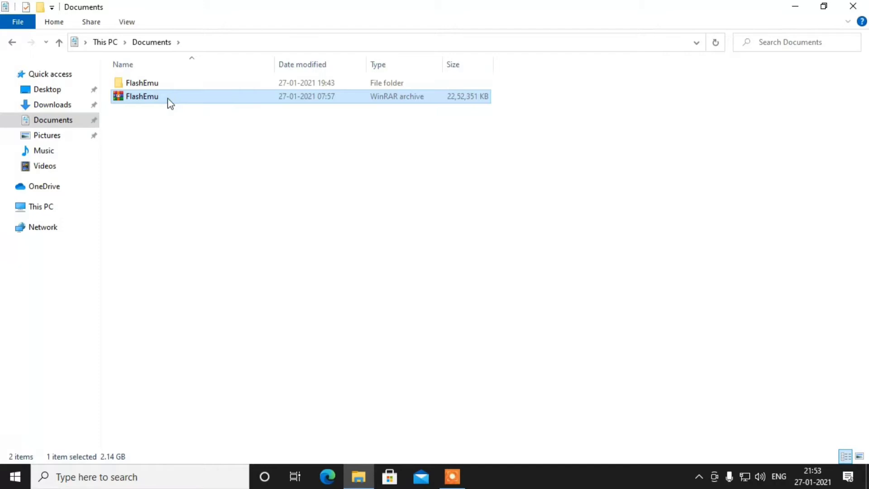
pyautogui.click(141, 96)
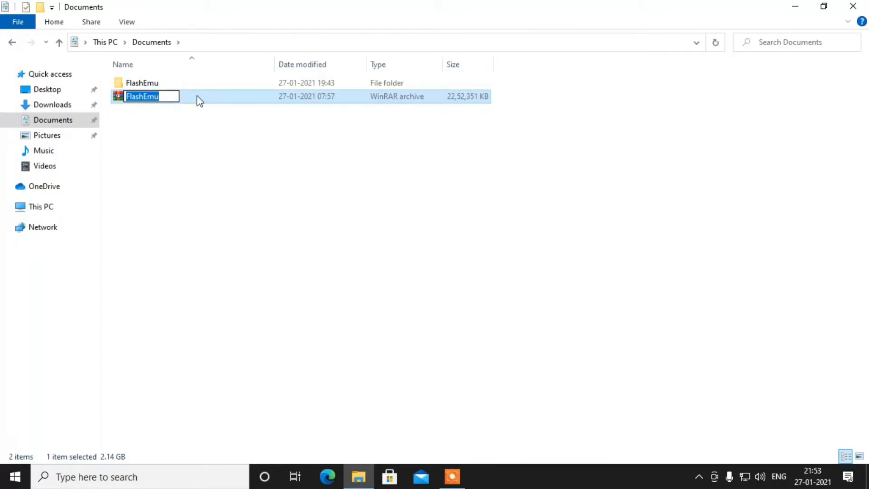
pyautogui.press('Return')
pyautogui.click(163, 85)
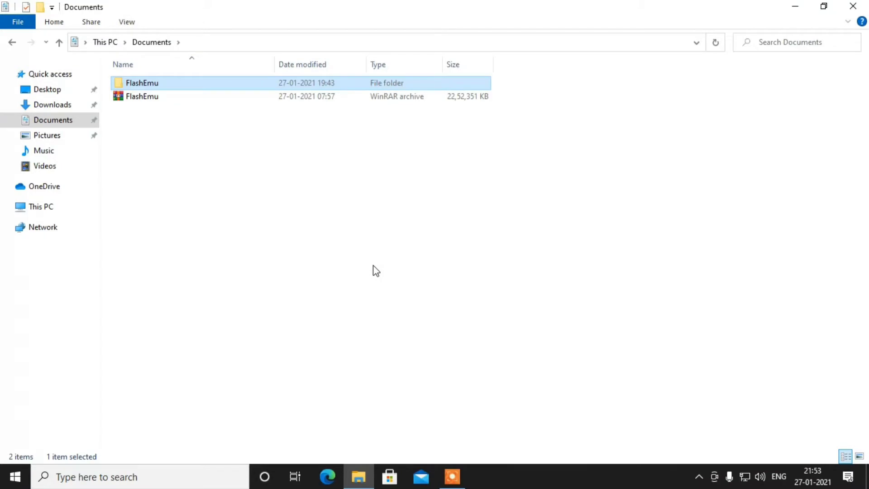
pyautogui.click(864, 13)
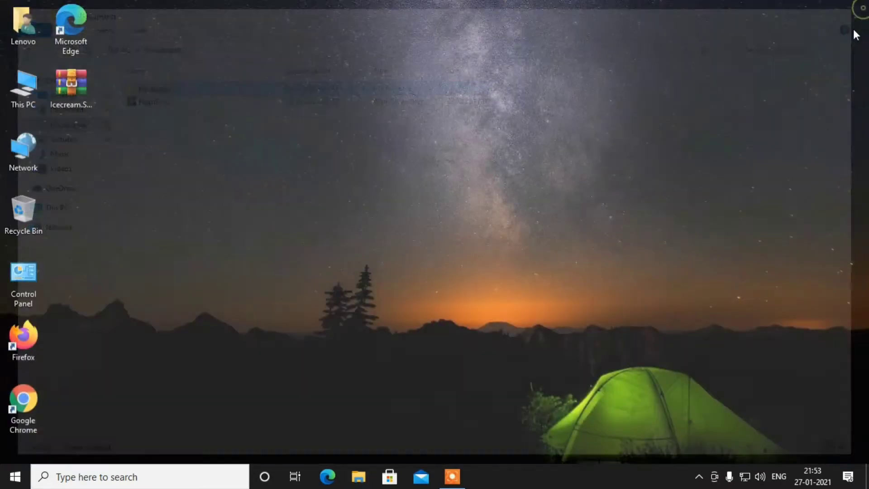
pyautogui.rightClick(324, 161)
pyautogui.click(356, 200)
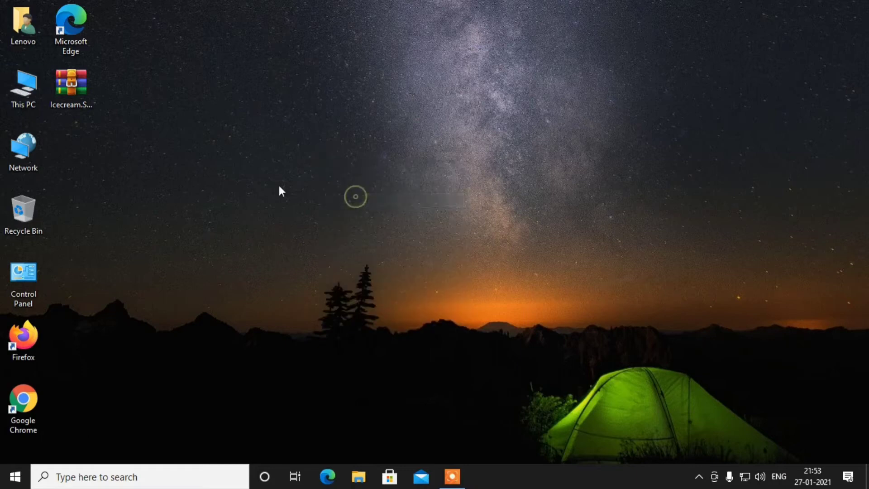
# - Launch Hyper-V Manager via a search for 'hyper' and maximize its window
pyautogui.click(15, 476)
pyautogui.scroll(-1, 149, 381)
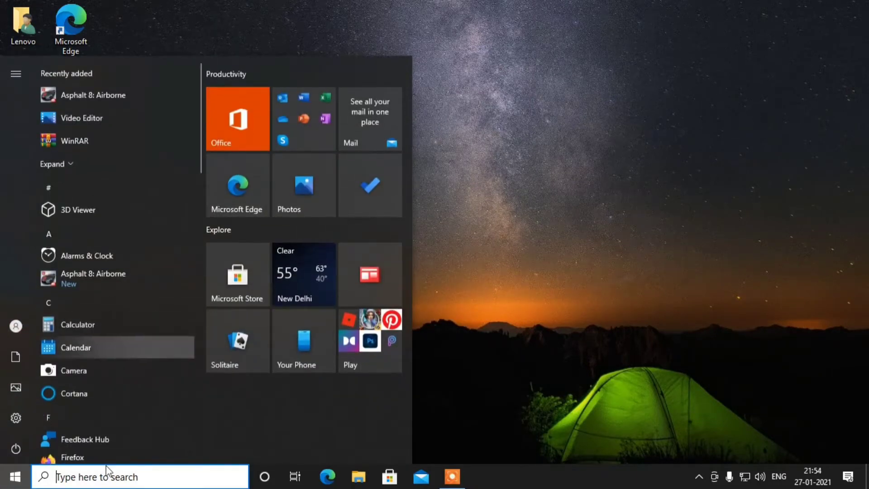
pyautogui.click(92, 482)
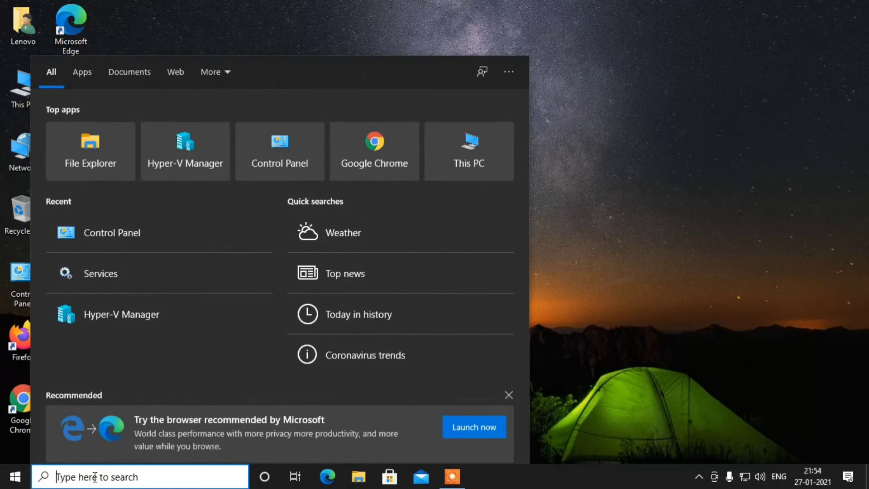
pyautogui.write('hyper')
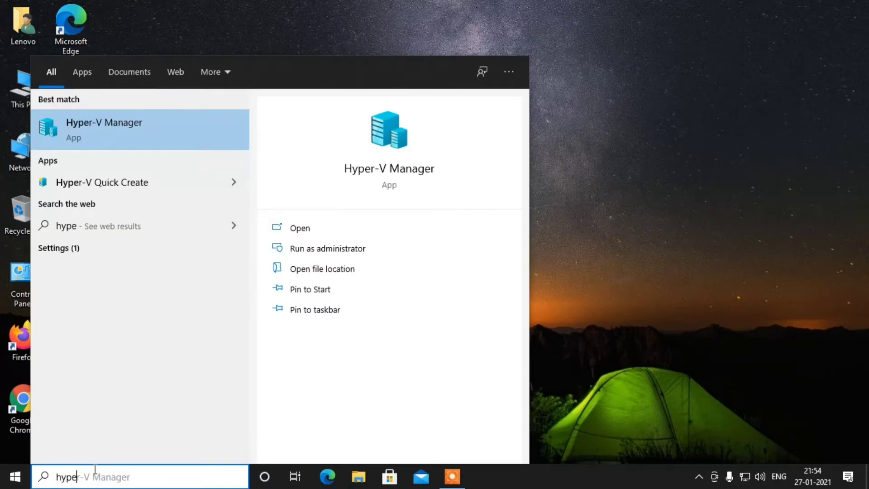
pyautogui.click(121, 130)
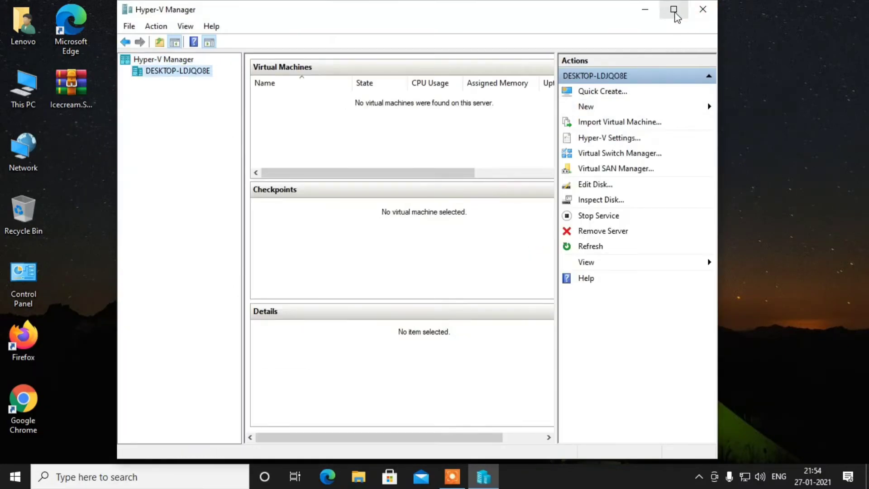
pyautogui.click(673, 9)
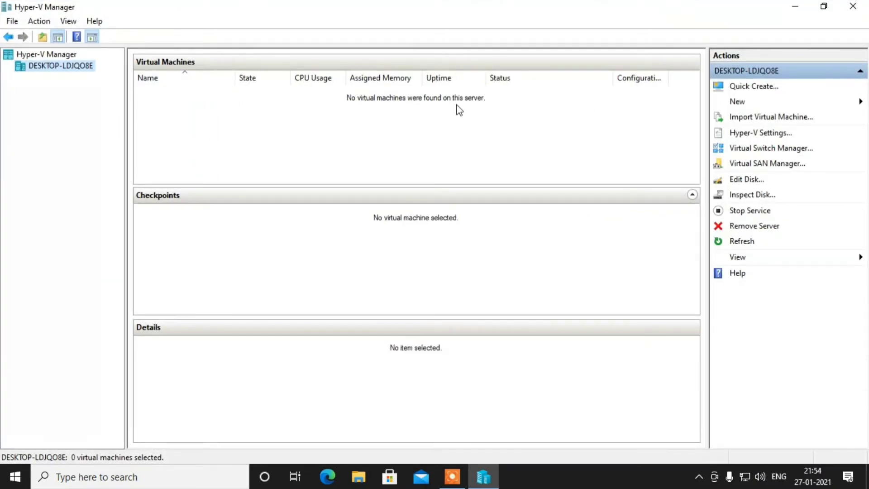
# - Start the New Virtual Machine Wizard from the local host's New menu
pyautogui.rightClick(76, 68)
pyautogui.moveTo(109, 87)
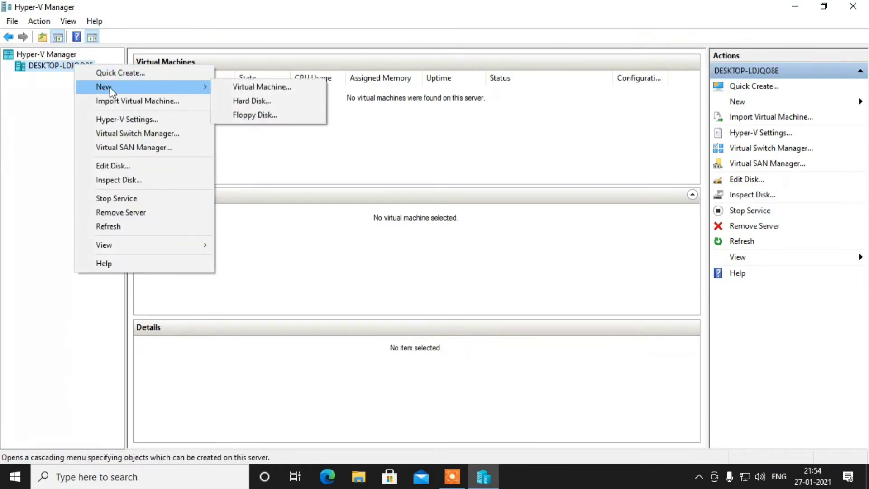
pyautogui.click(266, 92)
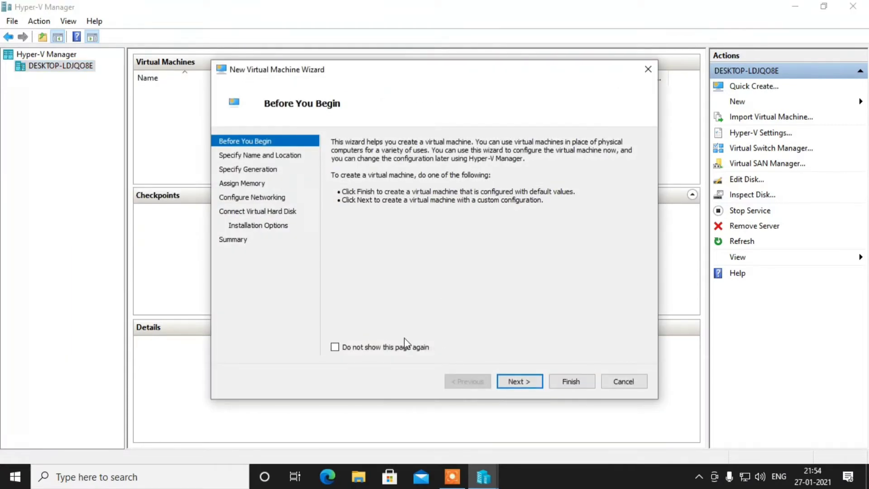
# - Name the VM 'Win 10x' and pick Generation 2 in the wizard
pyautogui.click(529, 384)
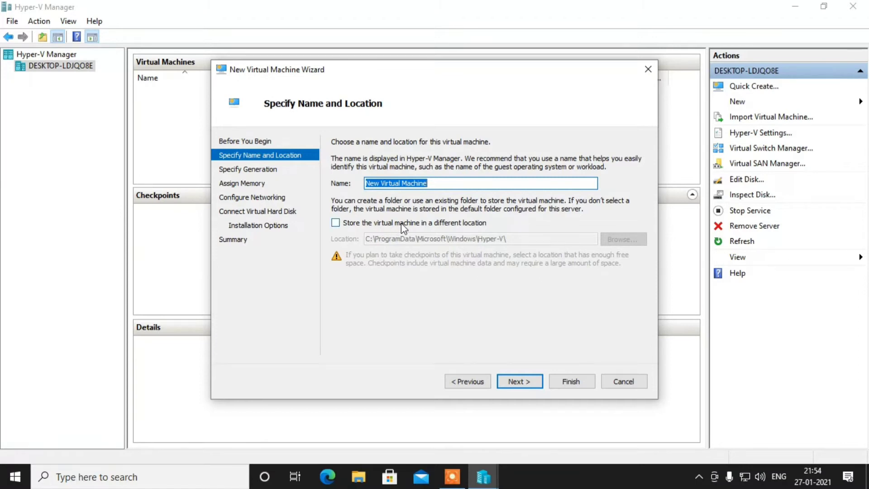
pyautogui.moveTo(448, 182); pyautogui.dragTo(345, 181)
pyautogui.write('Win 10x')
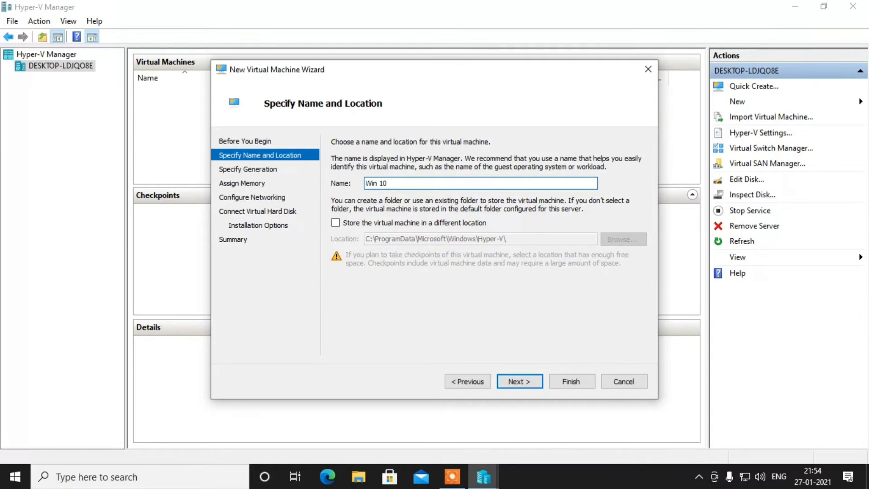
pyautogui.click(520, 382)
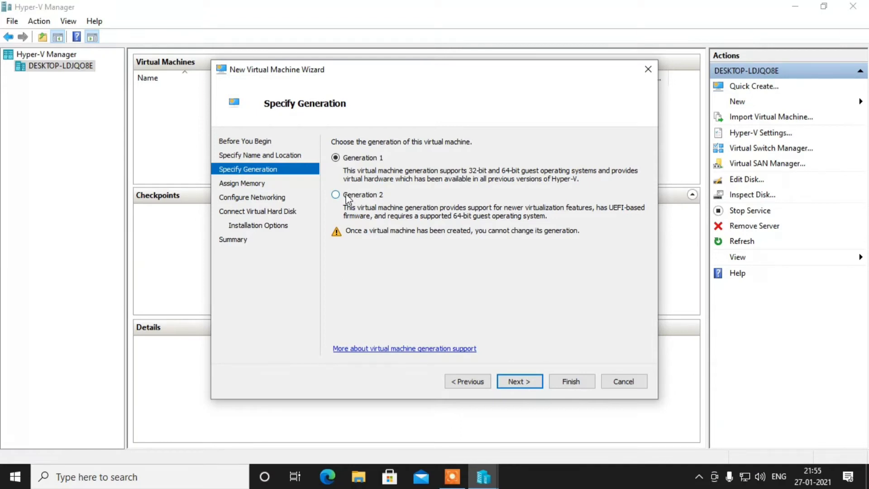
pyautogui.click(519, 382)
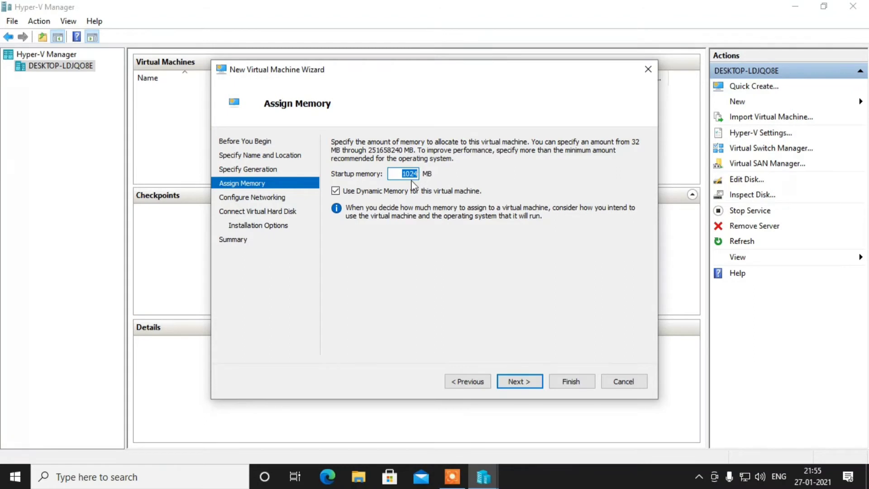
# - Set the VM's startup memory to 3072 MB
pyautogui.press('BackSpace')
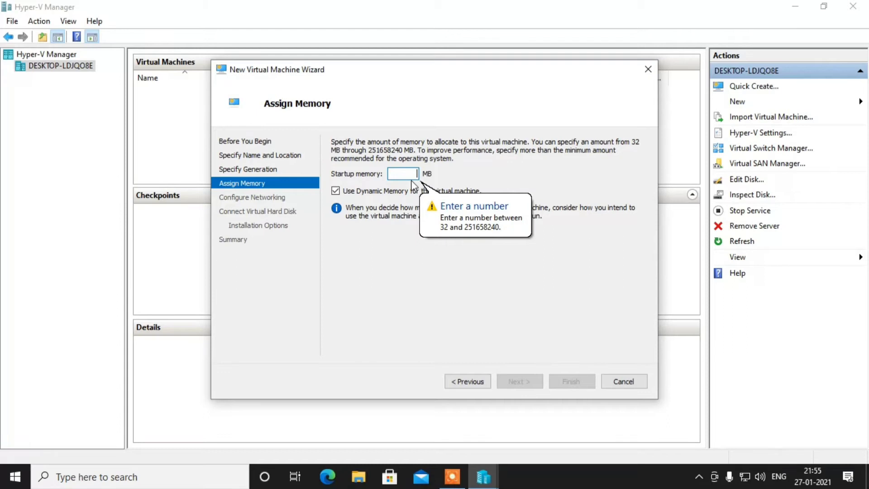
pyautogui.write('30')
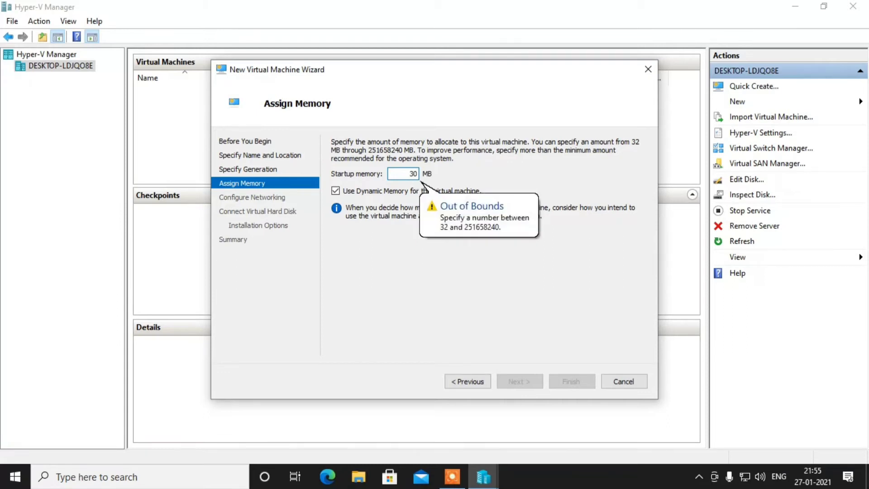
pyautogui.write('72')
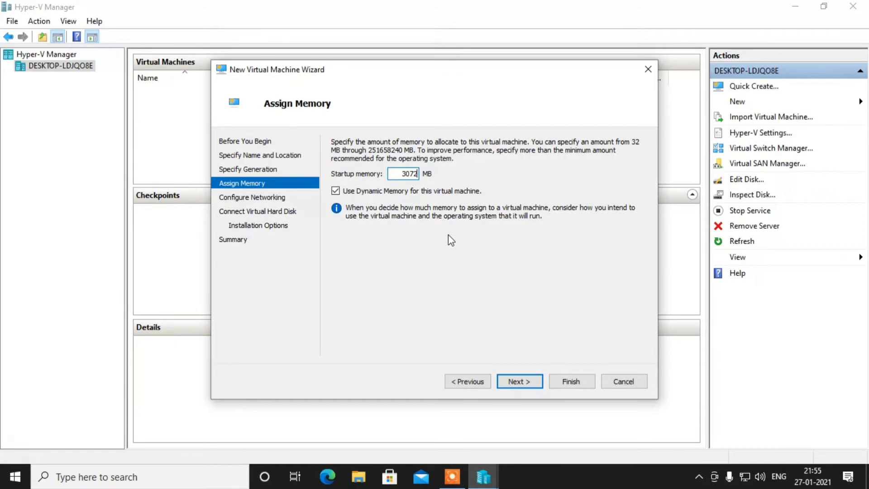
pyautogui.click(519, 383)
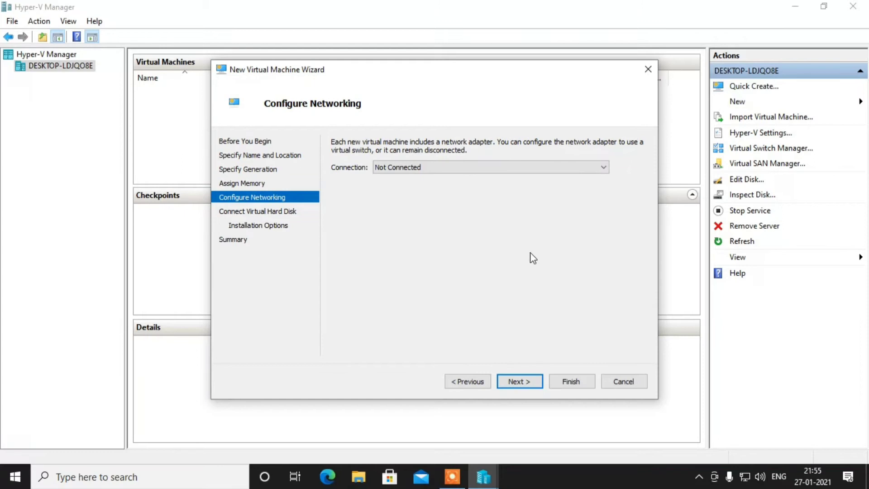
# - Connect the VM's network adapter to the Default Switch
pyautogui.click(435, 171)
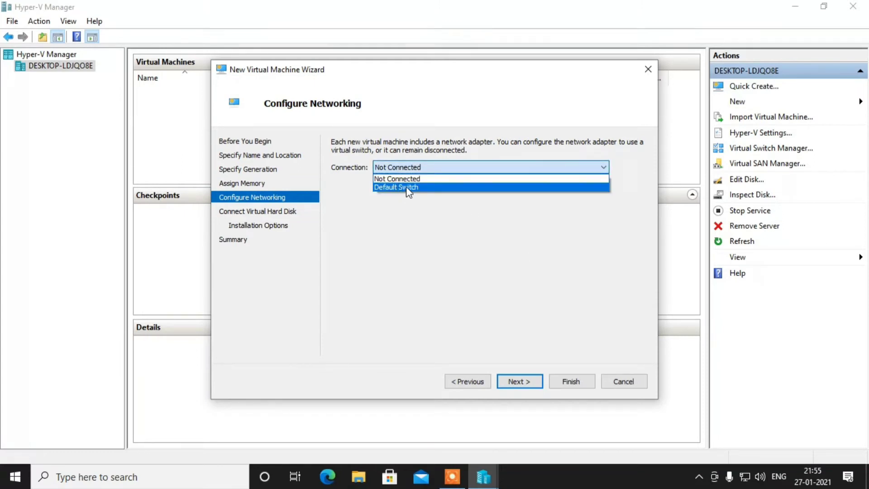
pyautogui.click(407, 187)
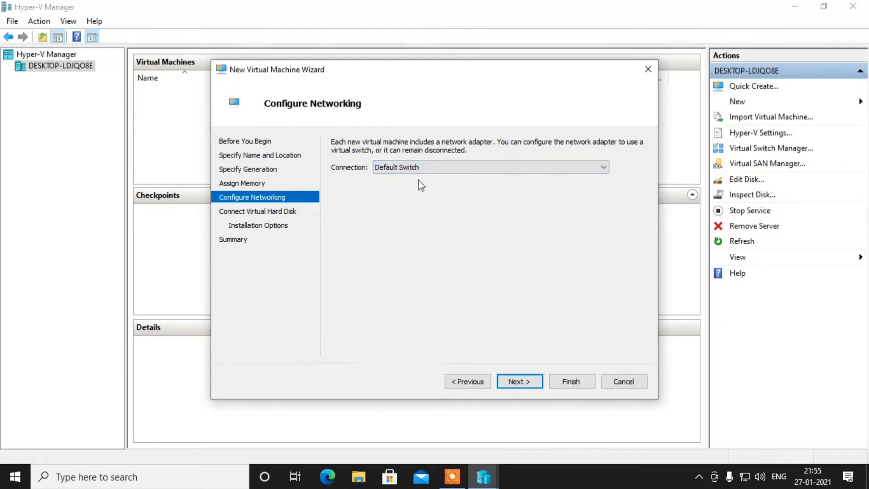
pyautogui.click(520, 382)
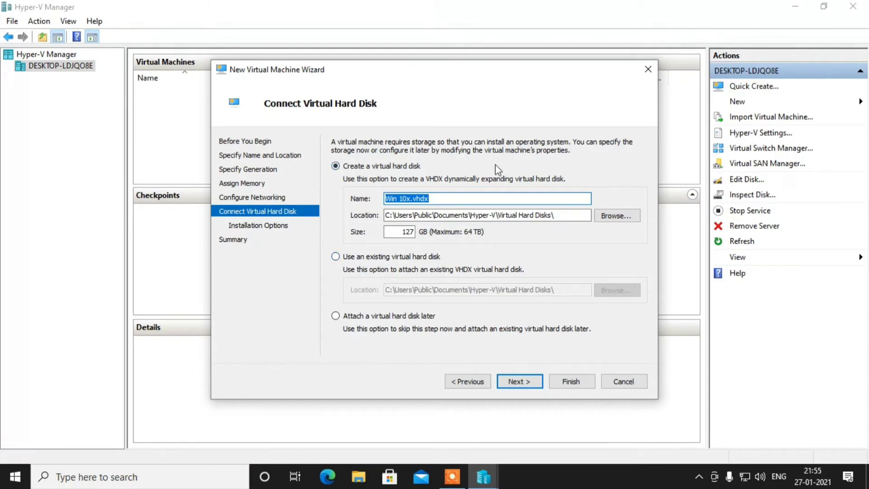
# - Attach the existing Documents\FlashEmu\Flash.vhdx disk and finish creating Win 10x
pyautogui.click(401, 257)
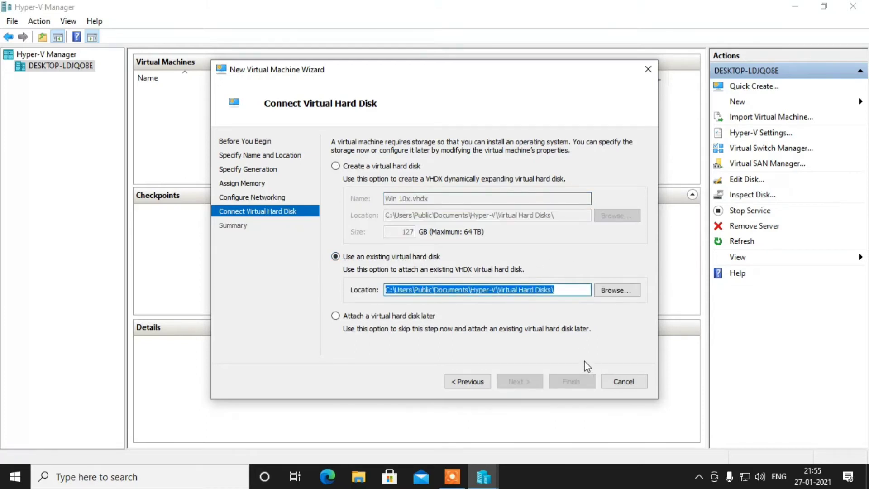
pyautogui.click(617, 293)
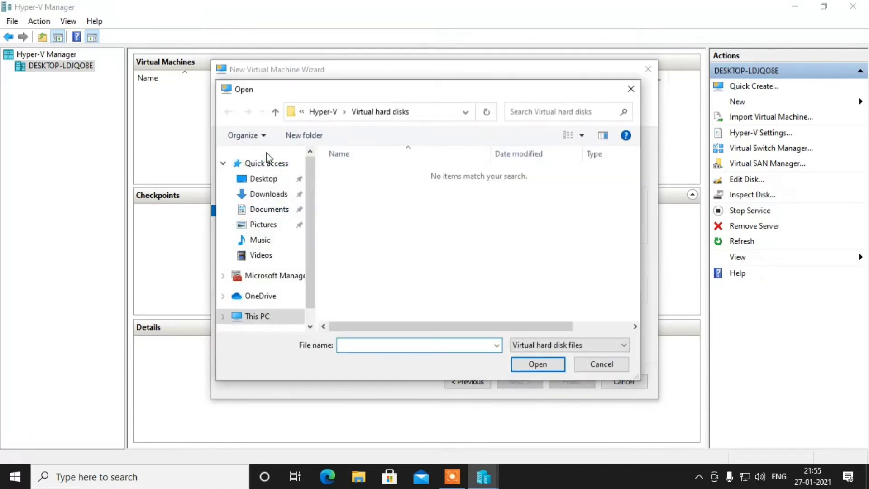
pyautogui.click(321, 111)
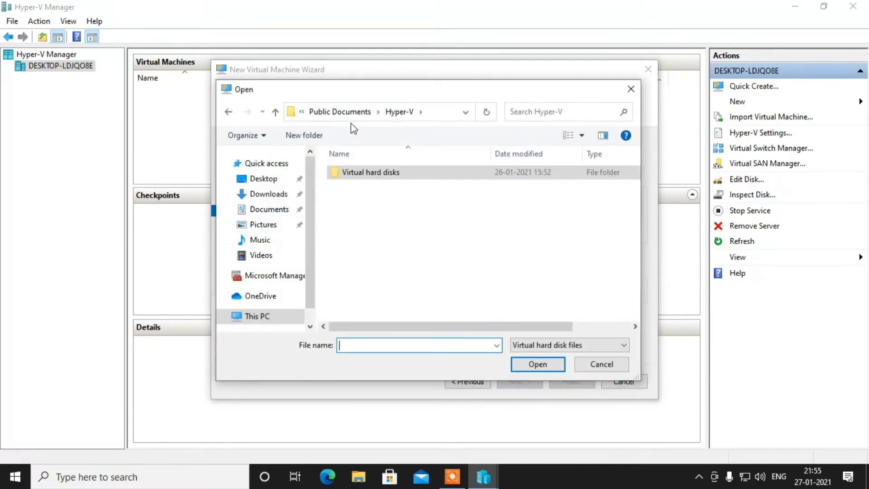
pyautogui.click(262, 210)
pyautogui.doubleClick(353, 175)
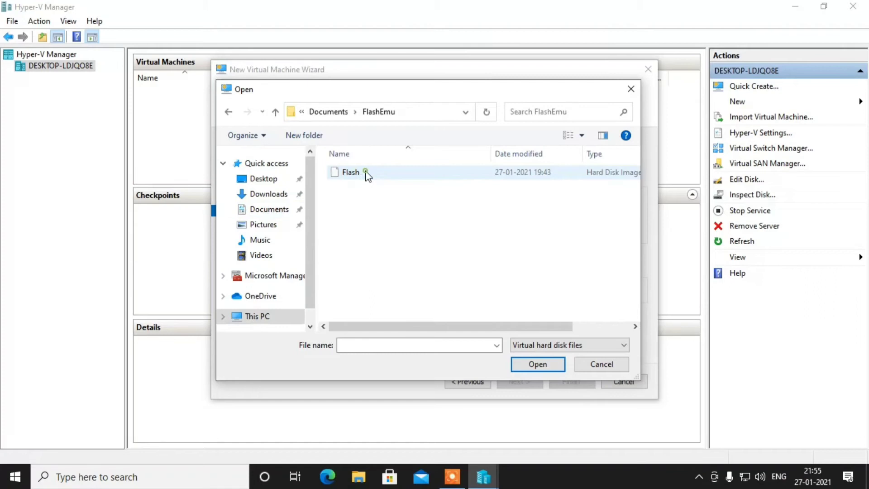
pyautogui.click(396, 172)
pyautogui.click(549, 363)
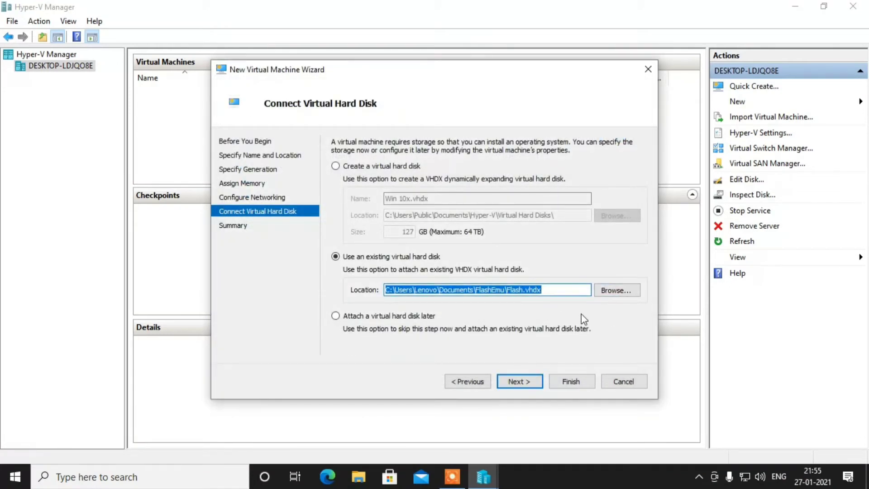
pyautogui.click(527, 383)
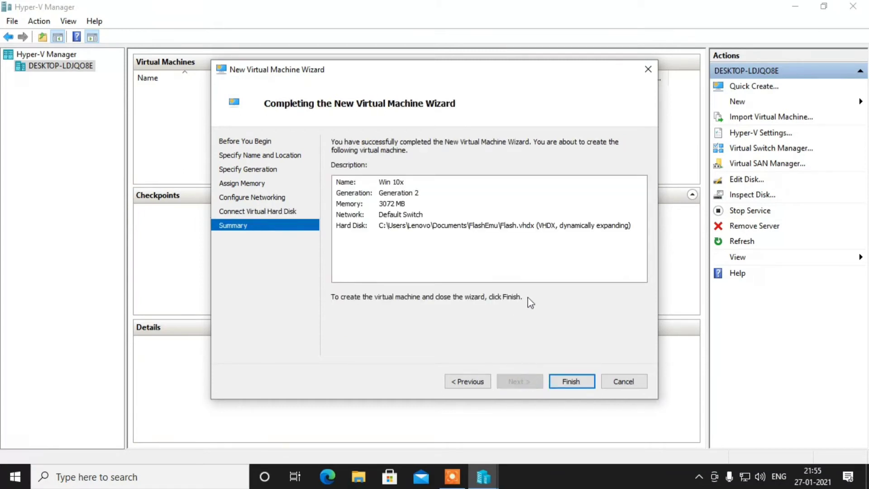
pyautogui.click(568, 382)
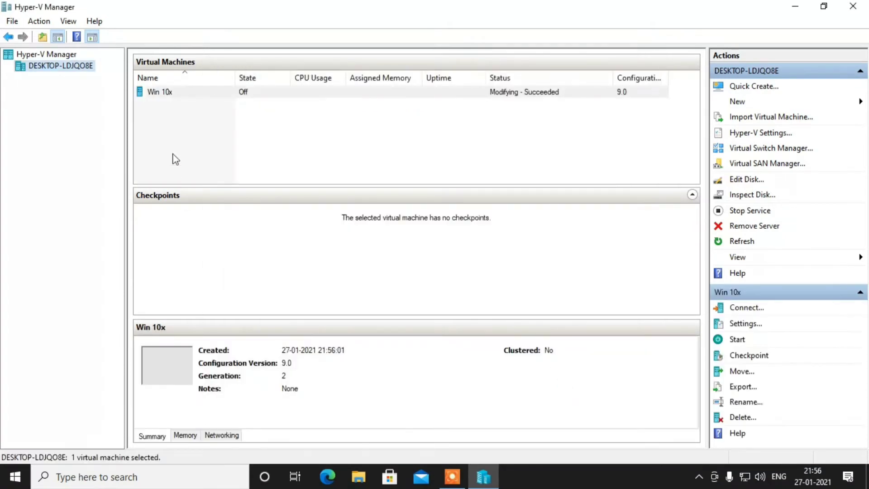
# - Open a Virtual Machine Connection window to Win 10x
pyautogui.click(213, 91)
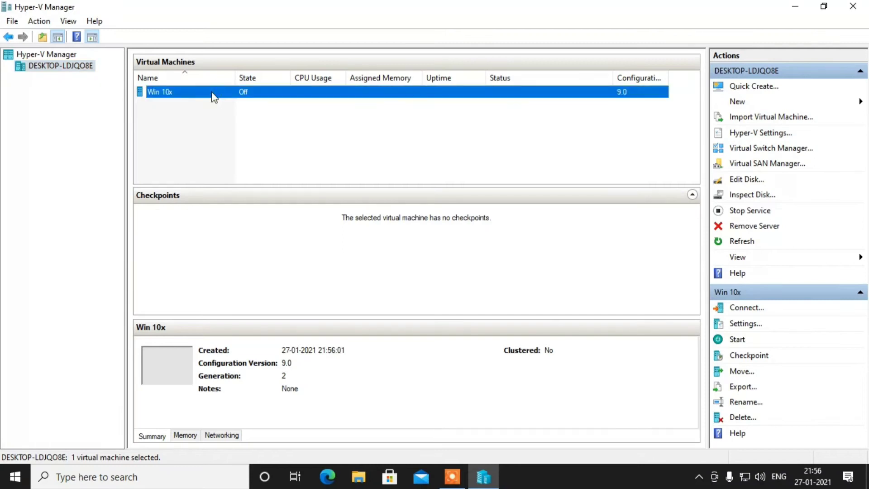
pyautogui.rightClick(213, 93)
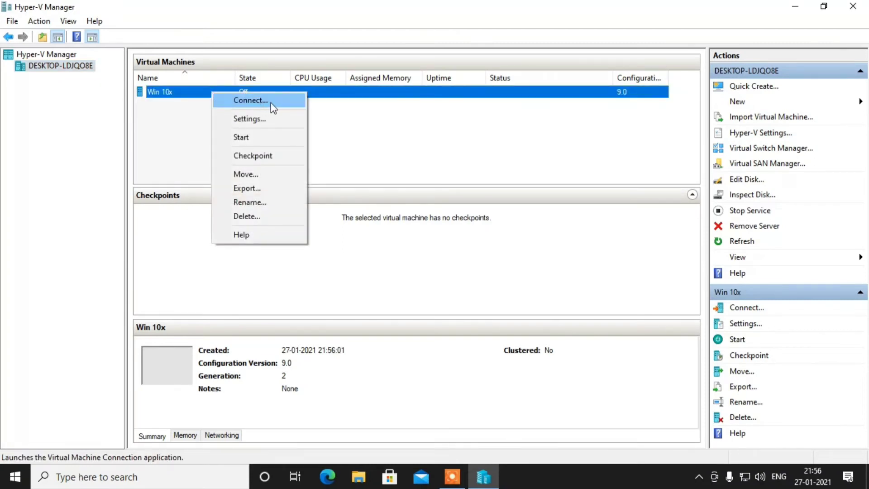
pyautogui.click(181, 96)
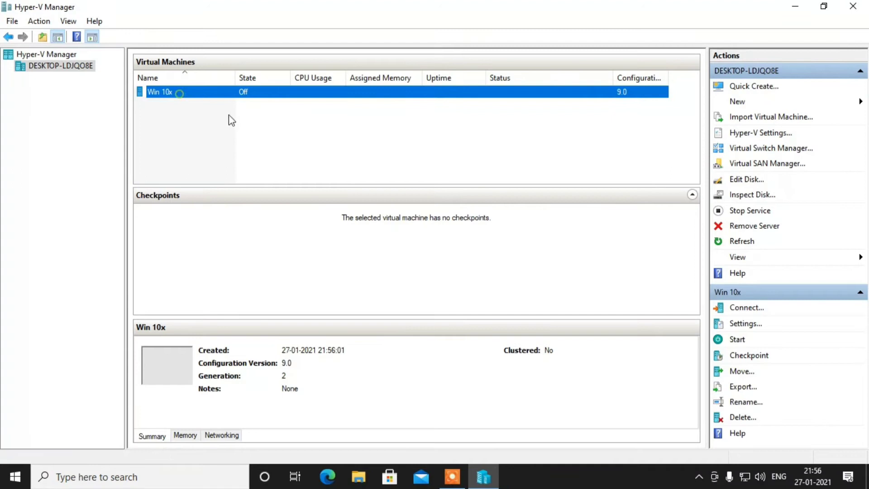
pyautogui.click(204, 94)
pyautogui.click(216, 97)
pyautogui.click(257, 96)
pyautogui.rightClick(257, 94)
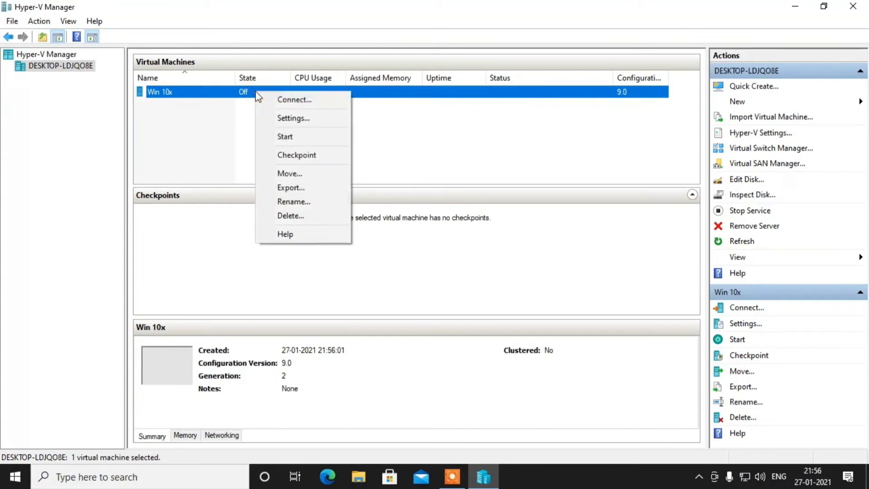
pyautogui.click(302, 102)
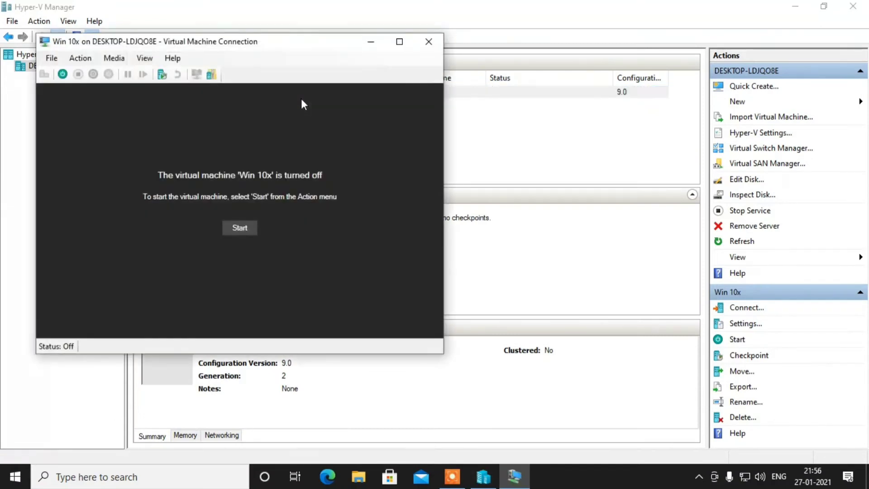
# - Start Win 10x and maximize the connection window to watch it boot
pyautogui.click(232, 232)
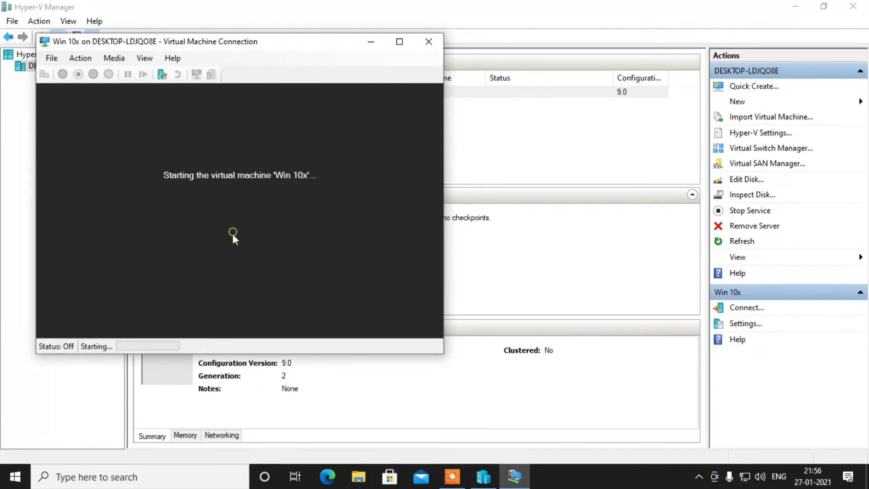
pyautogui.click(233, 229)
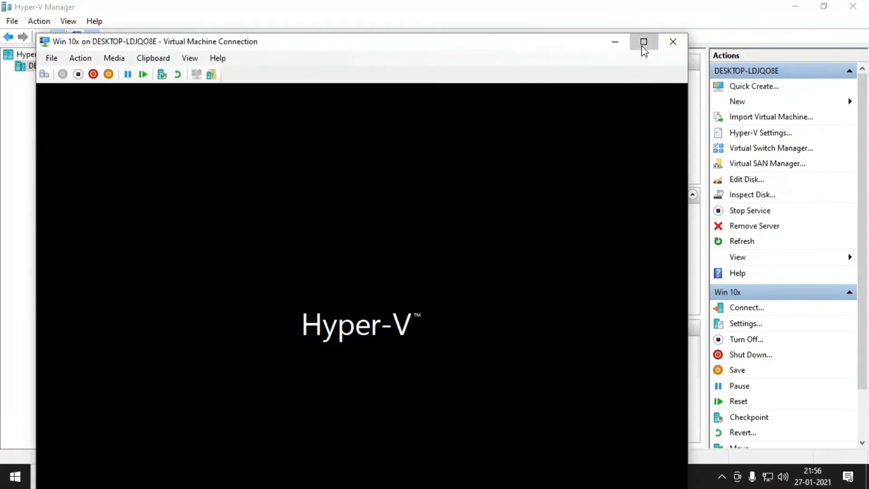
pyautogui.click(643, 42)
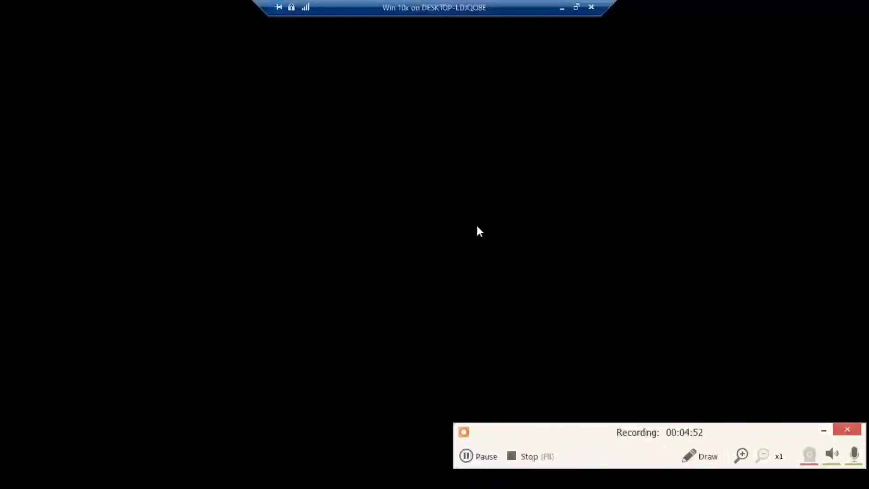
# - Close the VM connection window and turn off Win 10x
pyautogui.click(592, 7)
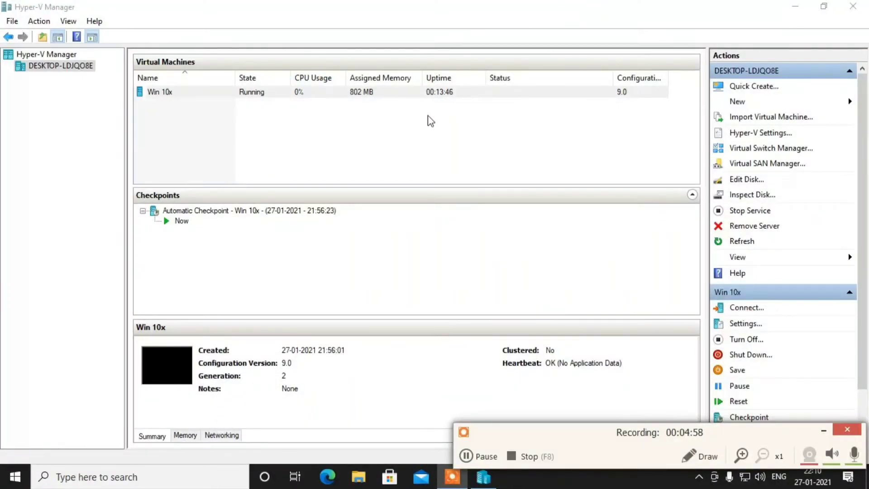
pyautogui.click(202, 94)
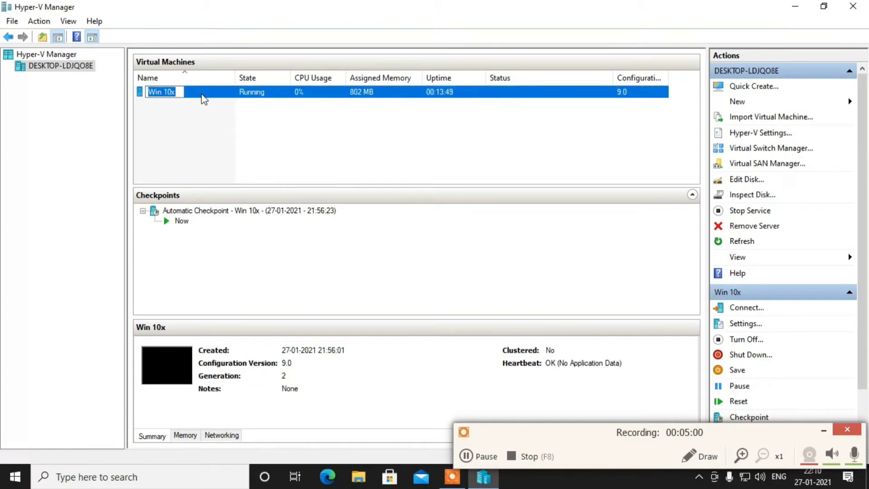
pyautogui.rightClick(215, 97)
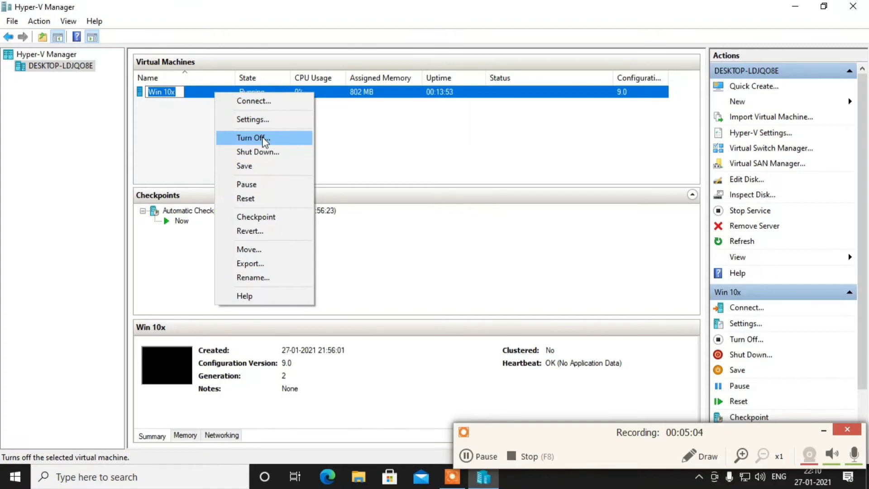
pyautogui.click(265, 141)
# - Reconnect to Win 10x and start it again
pyautogui.click(263, 94)
pyautogui.click(267, 95)
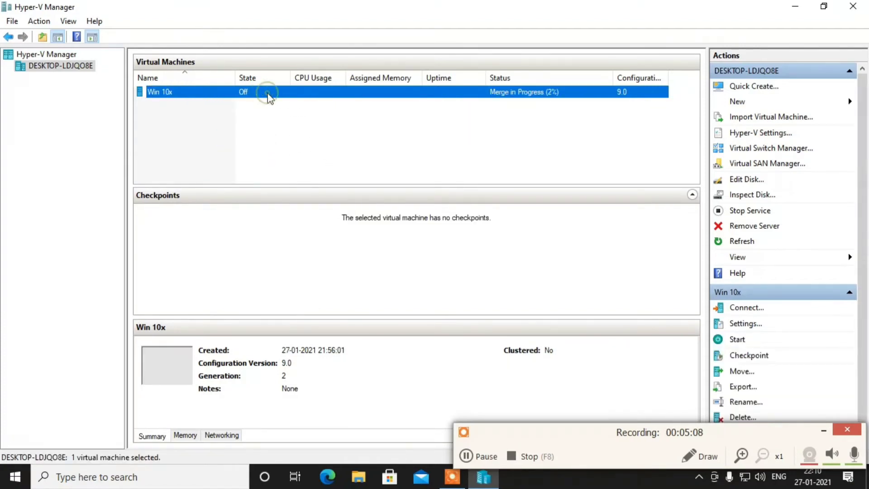
pyautogui.rightClick(268, 95)
pyautogui.click(295, 100)
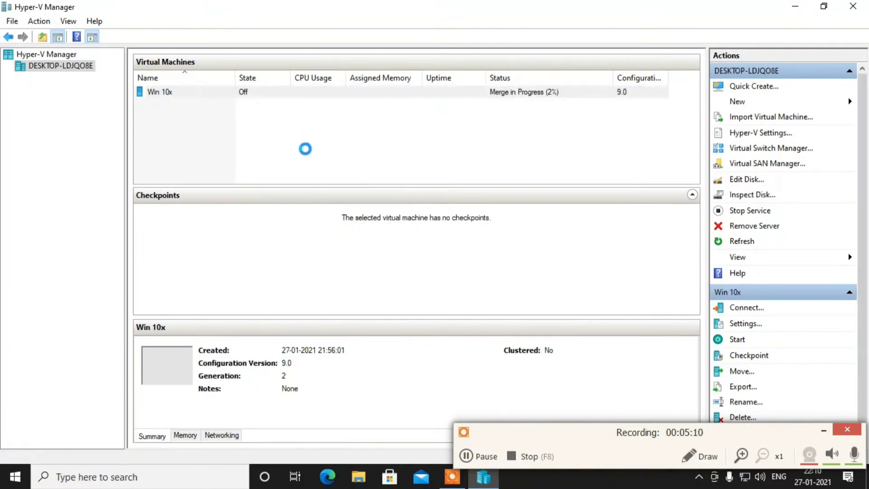
pyautogui.click(251, 230)
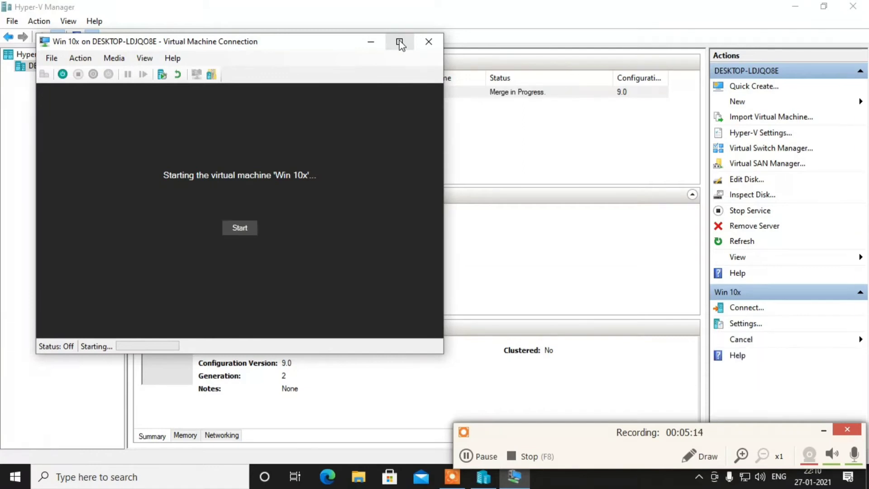
# - Restart the Win 10x VM full-screen and let it boot to the region page
pyautogui.click(248, 229)
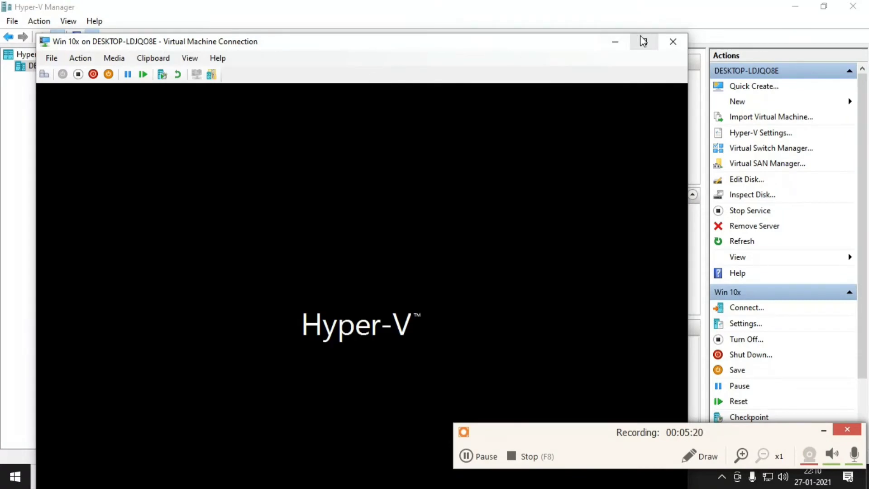
pyautogui.click(643, 42)
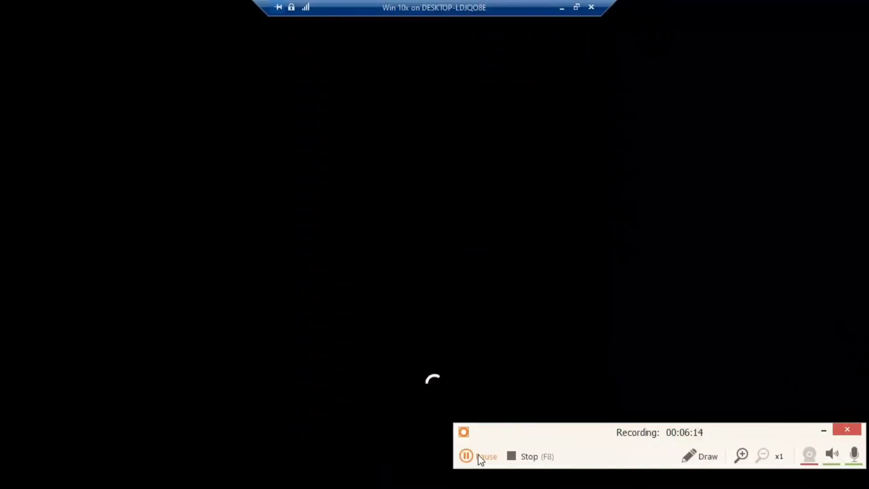
pyautogui.click(478, 455)
pyautogui.click(494, 475)
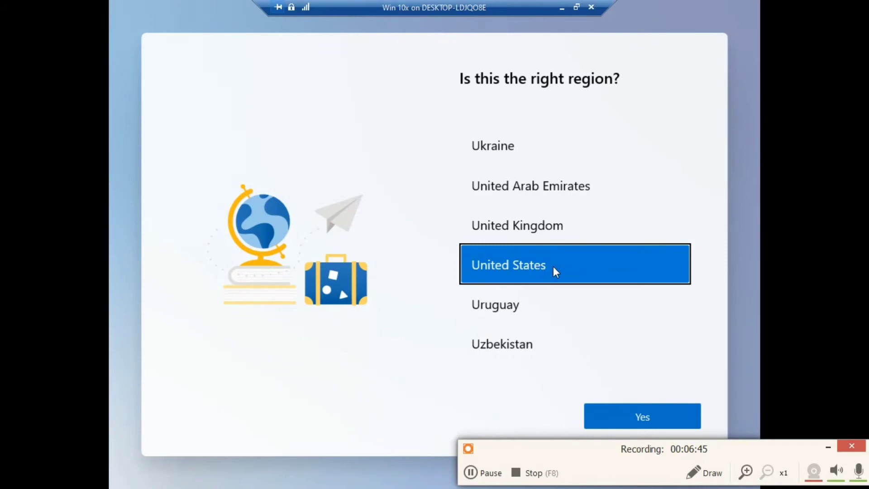
# - Confirm United States region and English (India) keyboard, skip a second layout, and accept the licence
pyautogui.click(644, 420)
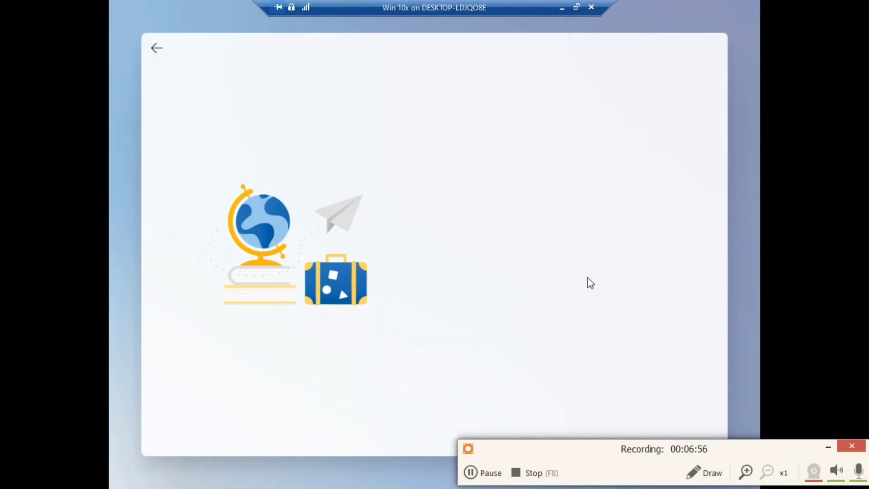
pyautogui.click(536, 289)
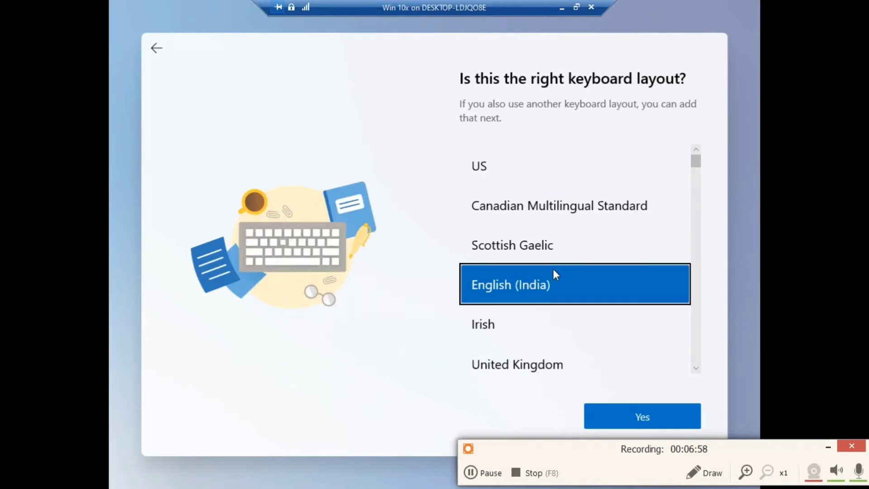
pyautogui.click(630, 421)
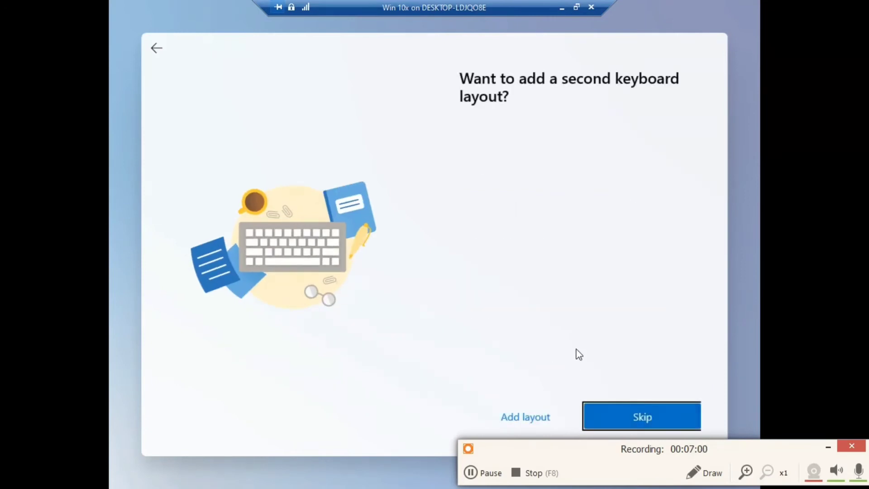
pyautogui.click(631, 409)
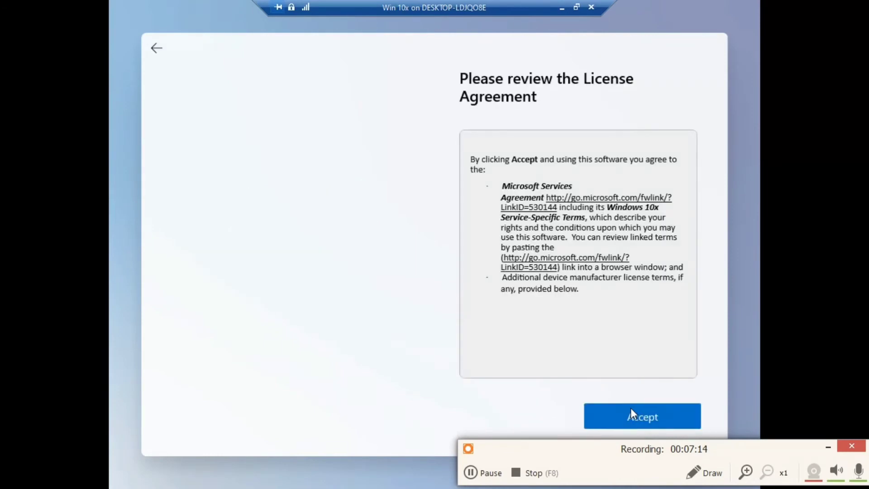
pyautogui.click(634, 414)
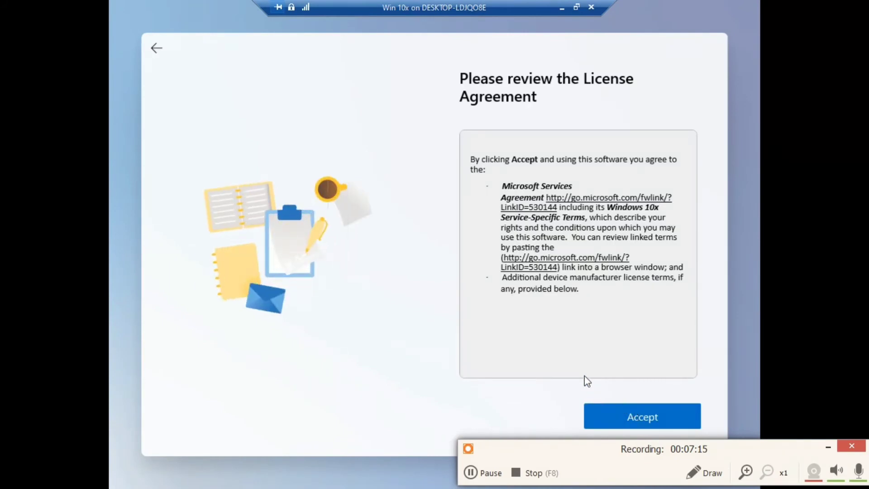
pyautogui.click(638, 413)
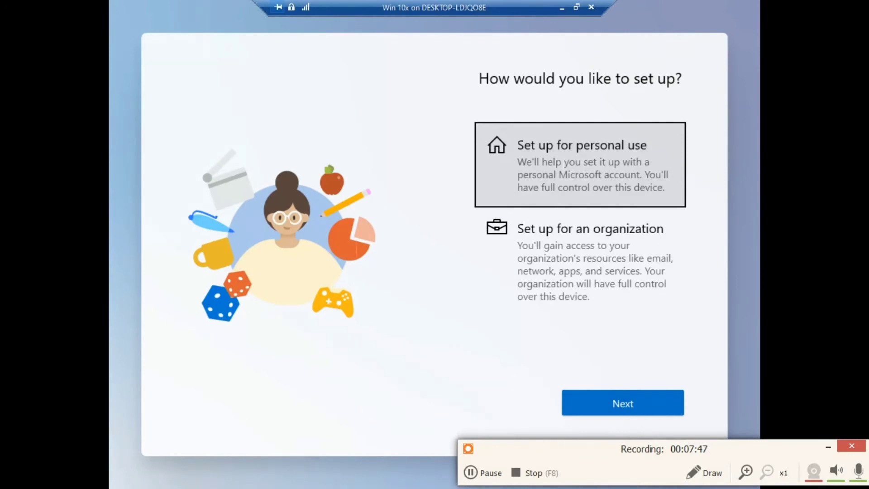
# - Choose personal-use setup, view and close the troubleshooting details, then sign in with a Microsoft account
pyautogui.click(564, 165)
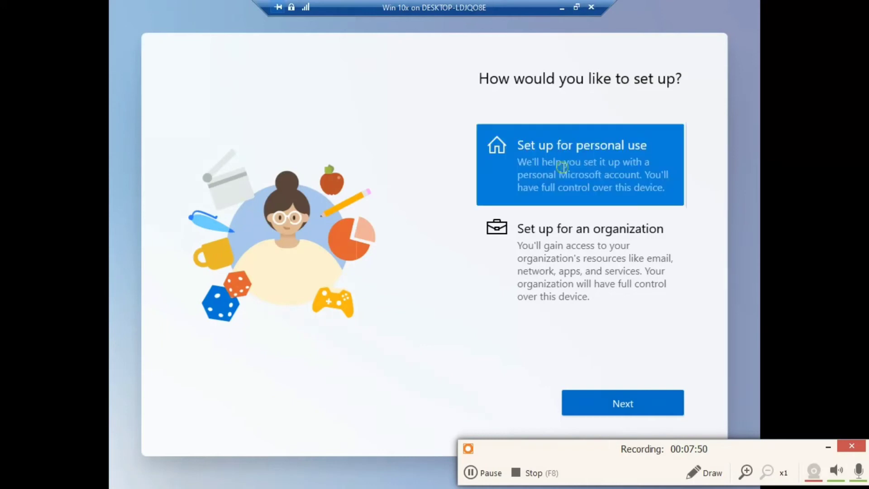
pyautogui.click(623, 402)
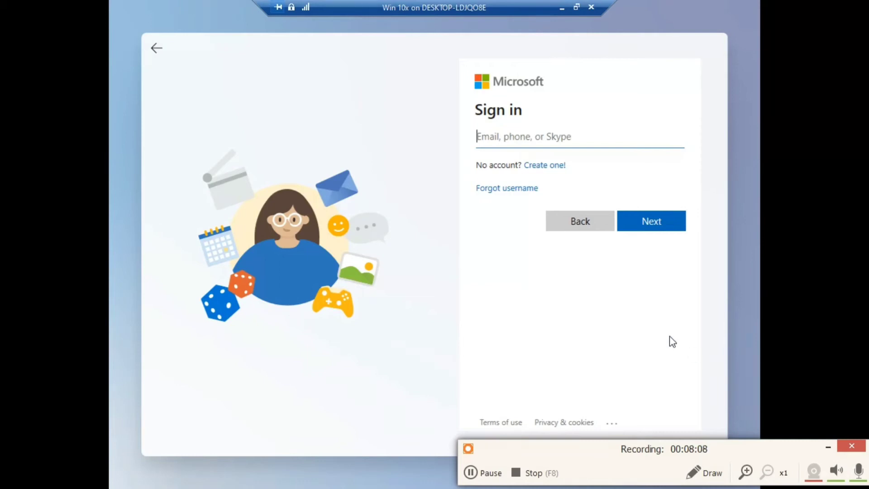
pyautogui.click(618, 424)
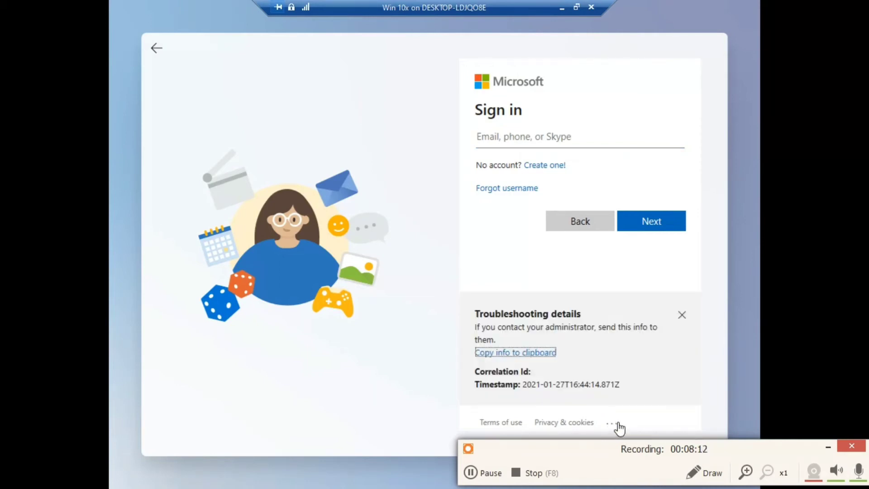
pyautogui.click(681, 315)
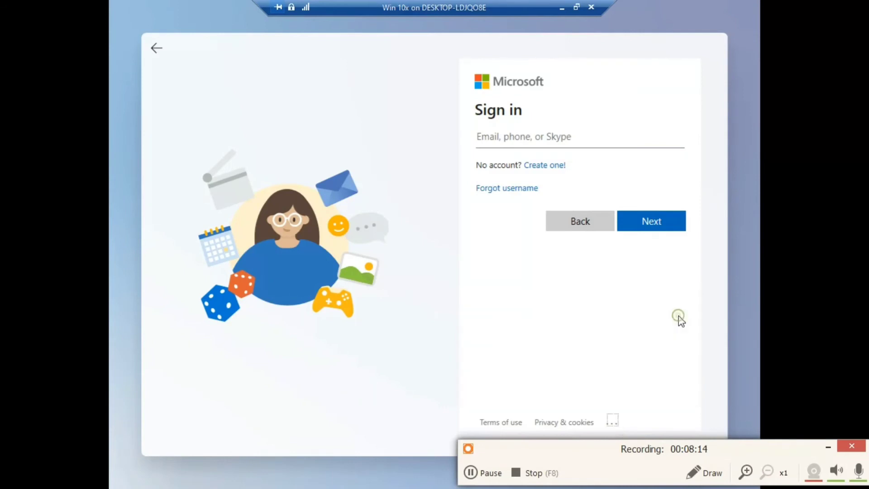
pyautogui.click(507, 137)
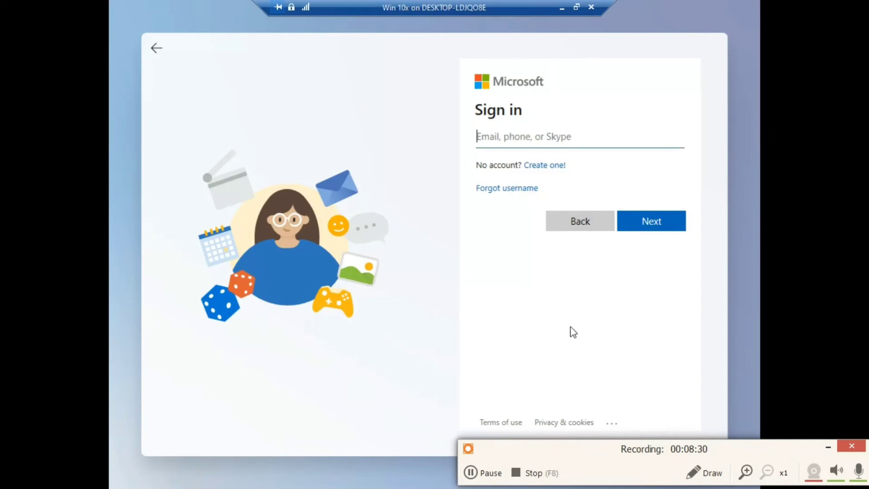
pyautogui.click(486, 472)
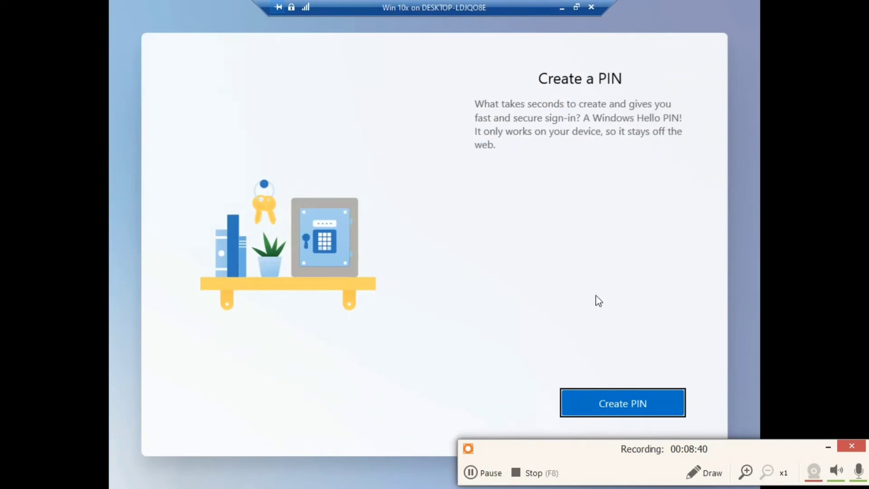
# - Enter and confirm an eight-digit Windows Hello PIN, then skip PIN setup after the error
pyautogui.click(613, 399)
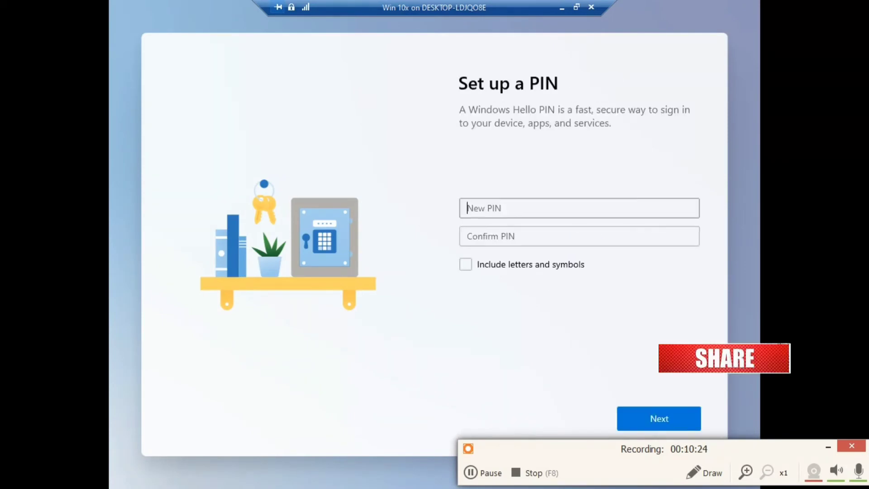
pyautogui.write('123456')
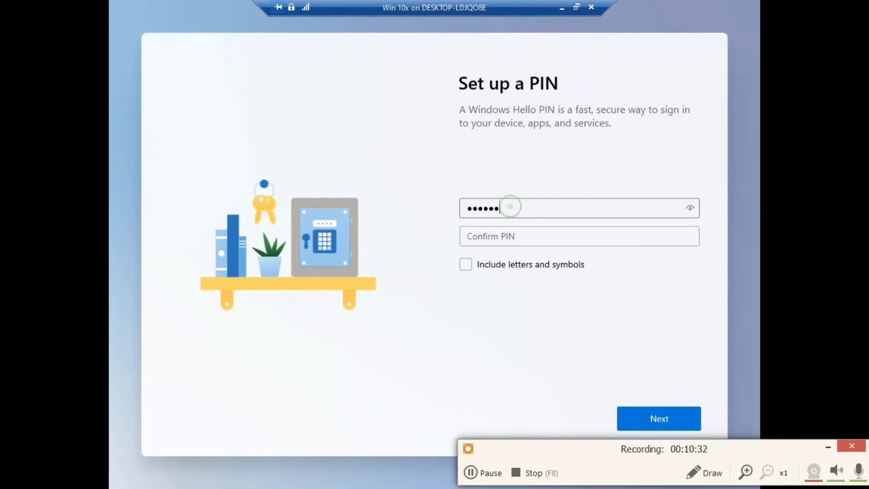
pyautogui.write('78')
pyautogui.press('Tab')
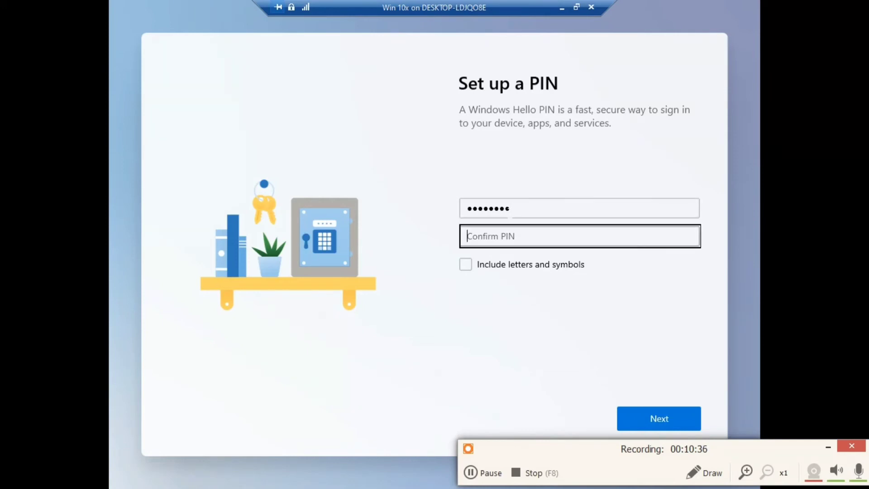
pyautogui.write('12345678')
pyautogui.click(659, 417)
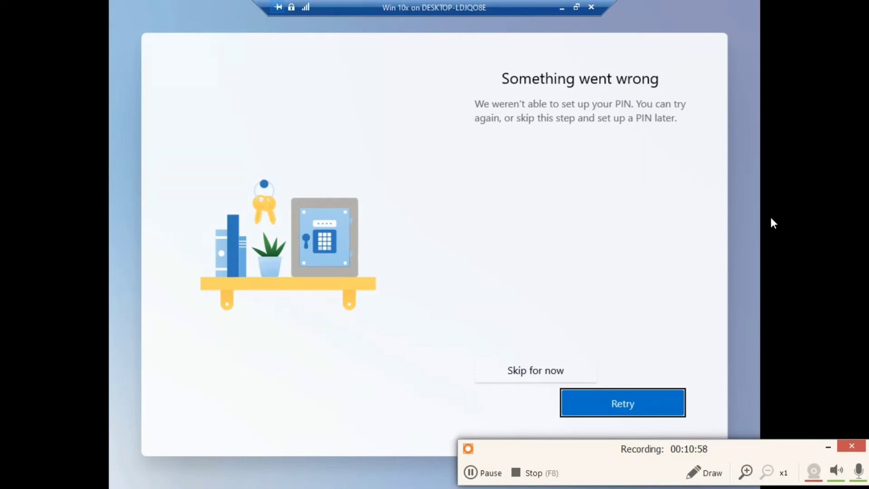
pyautogui.click(527, 368)
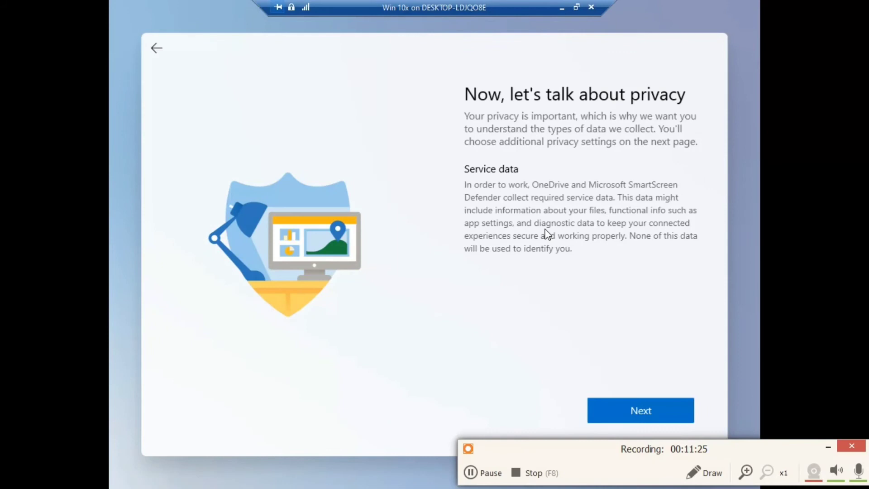
# - Keep the default privacy settings and accept them to finish setup at the desktop
pyautogui.click(640, 411)
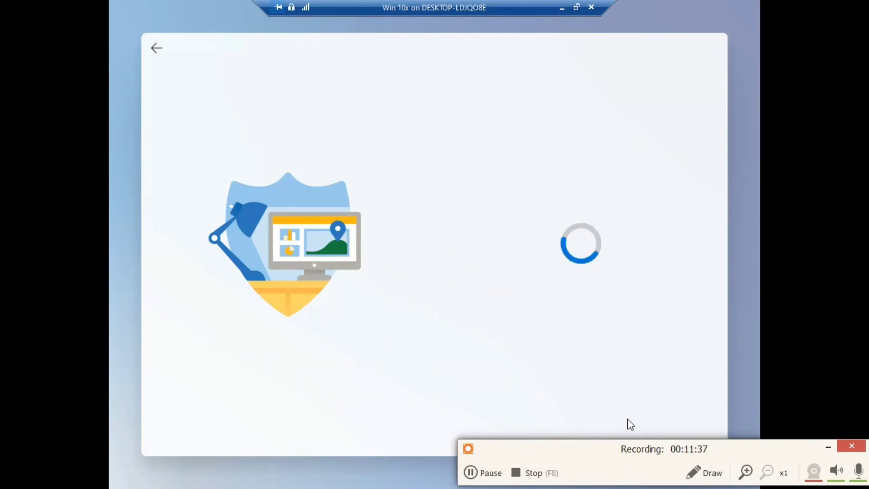
pyautogui.click(626, 417)
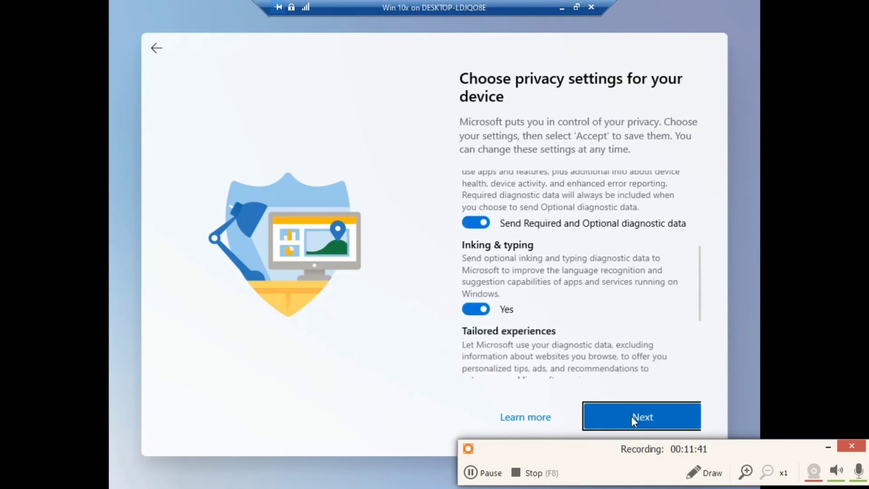
pyautogui.click(633, 415)
pyautogui.click(634, 414)
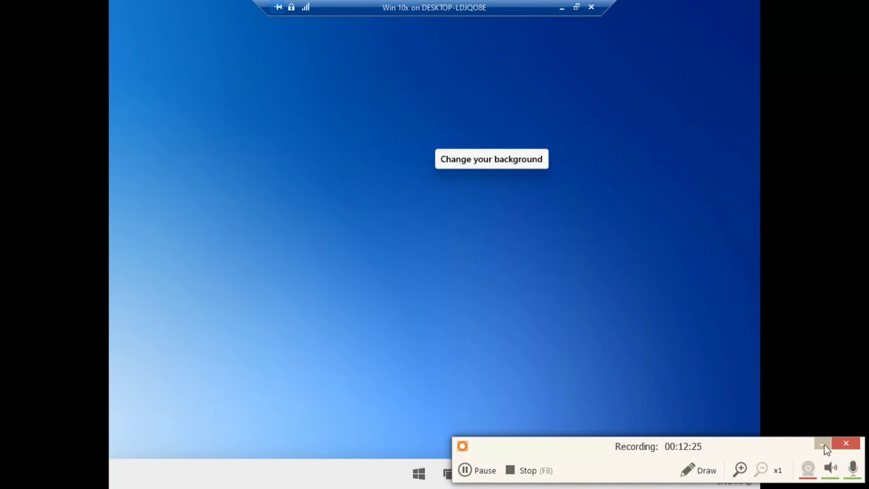
pyautogui.moveTo(788, 448); pyautogui.dragTo(868, 361)
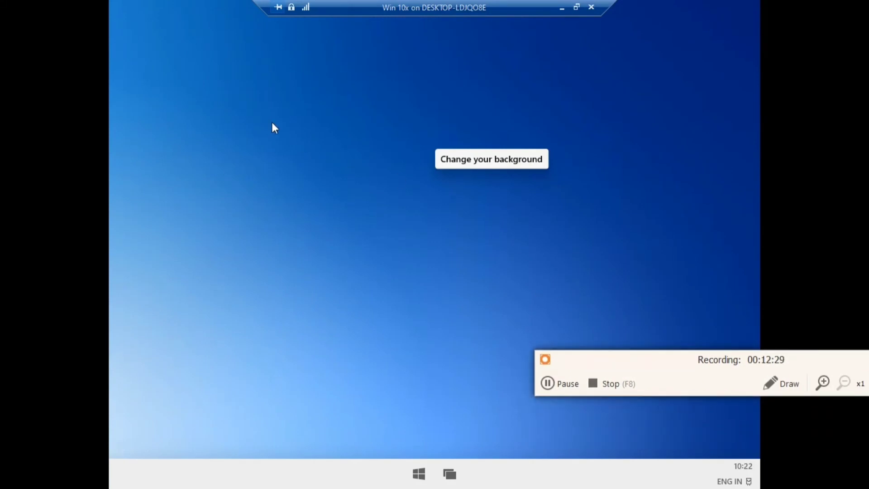
# - Open Settings from the taskbar, close it, then bring up the Start menu app grid
pyautogui.click(346, 136)
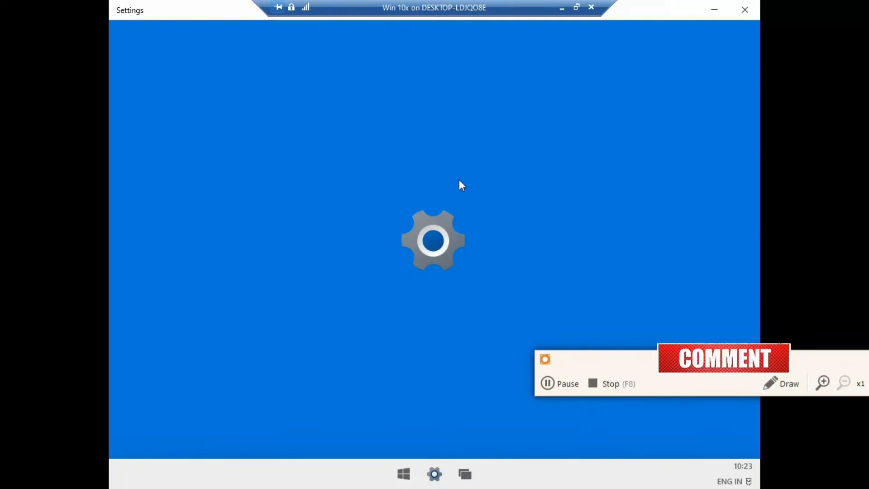
pyautogui.click(744, 10)
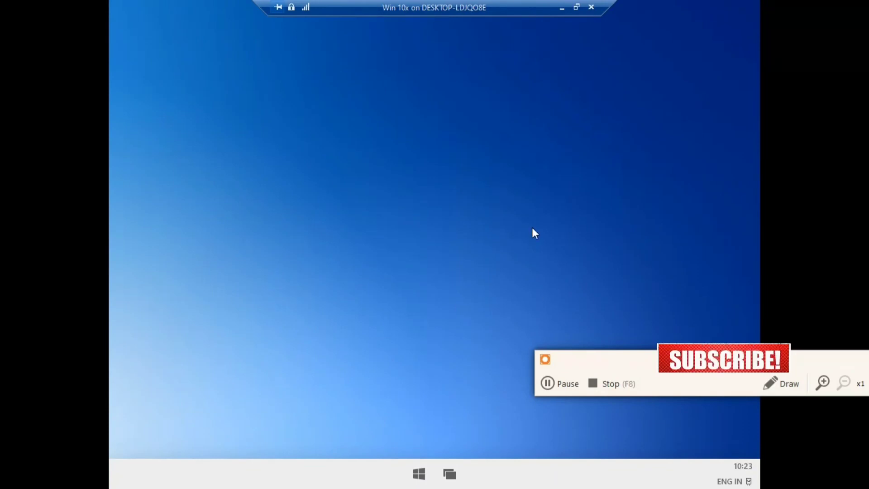
pyautogui.click(417, 474)
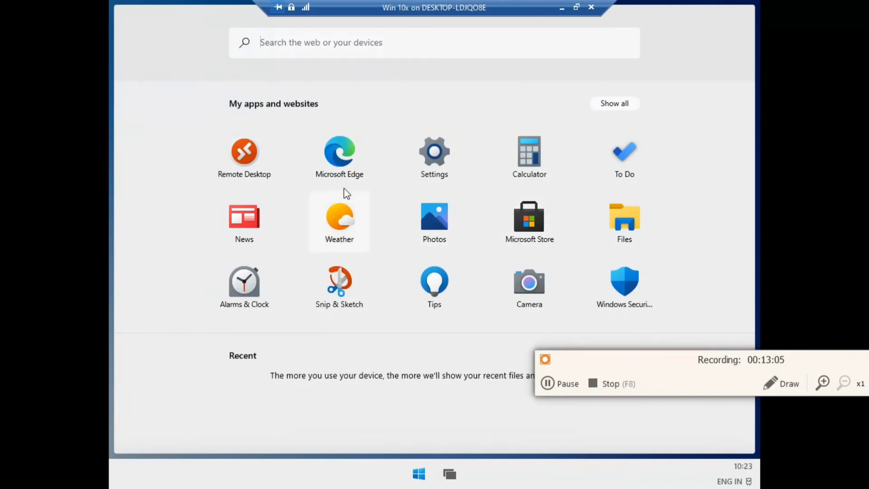
# - Launch Settings from the Start app list, close it, and return to the empty desktop
pyautogui.click(443, 176)
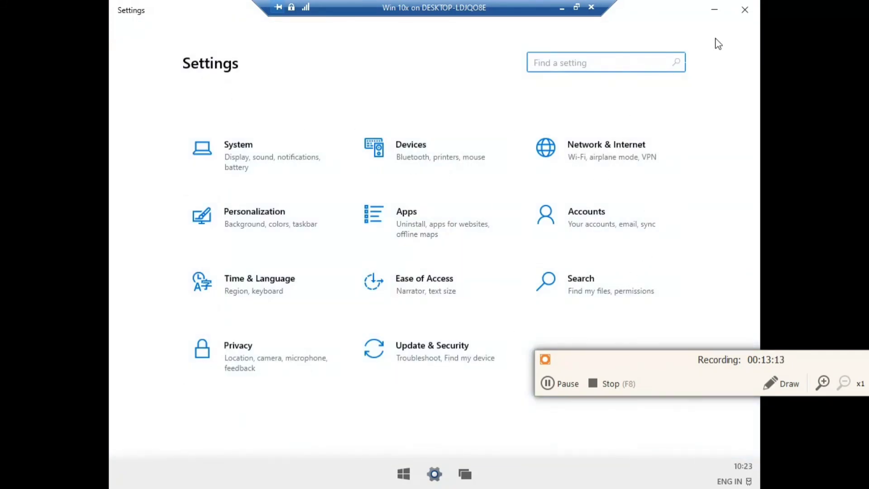
pyautogui.click(745, 11)
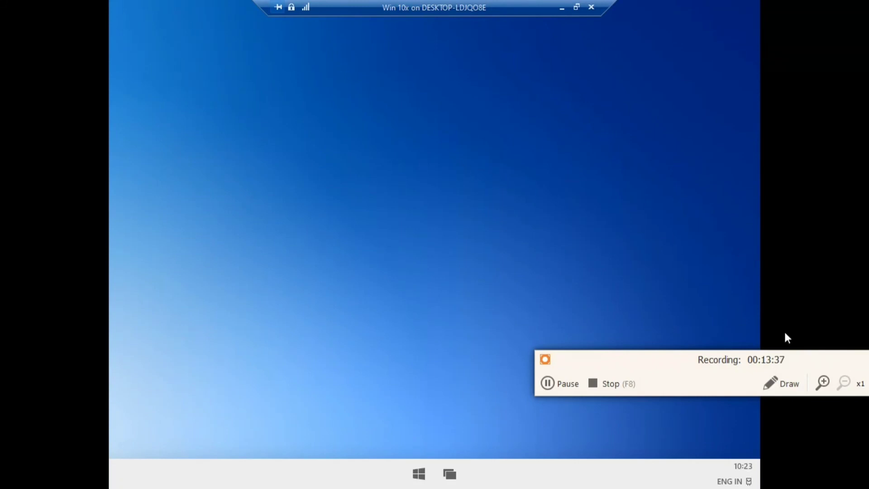
pyautogui.click(548, 383)
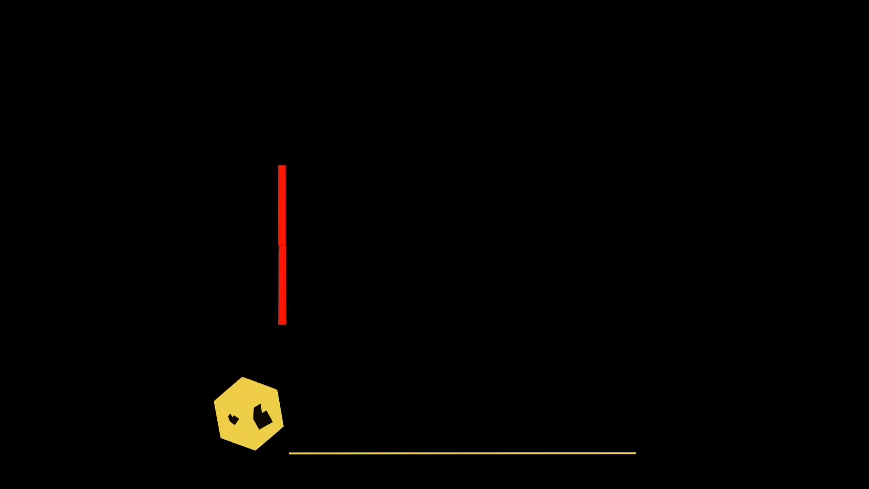